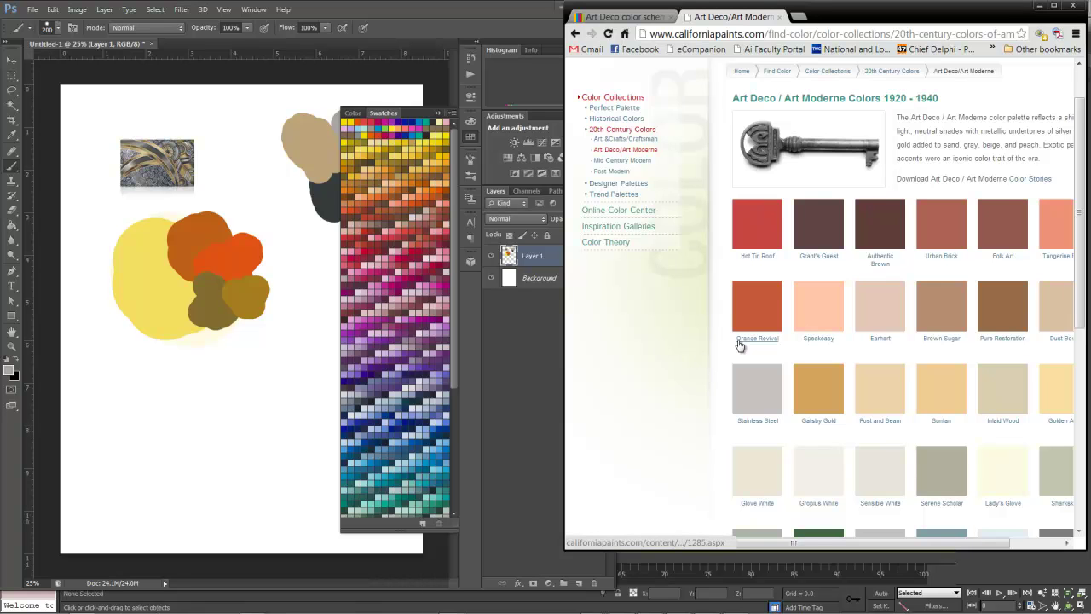
Examine the Art Deco palettes on the California Paints and Creative Color Schemes pages, and return to the color samples in Photoshop
scroll(739, 344, down, 2)
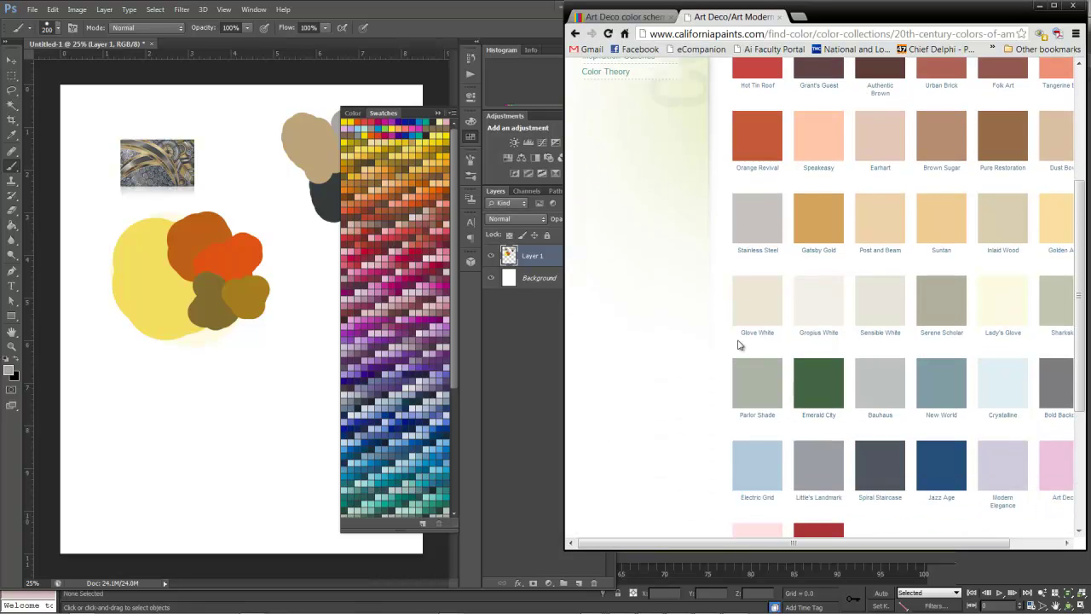
scroll(740, 345, up, 2)
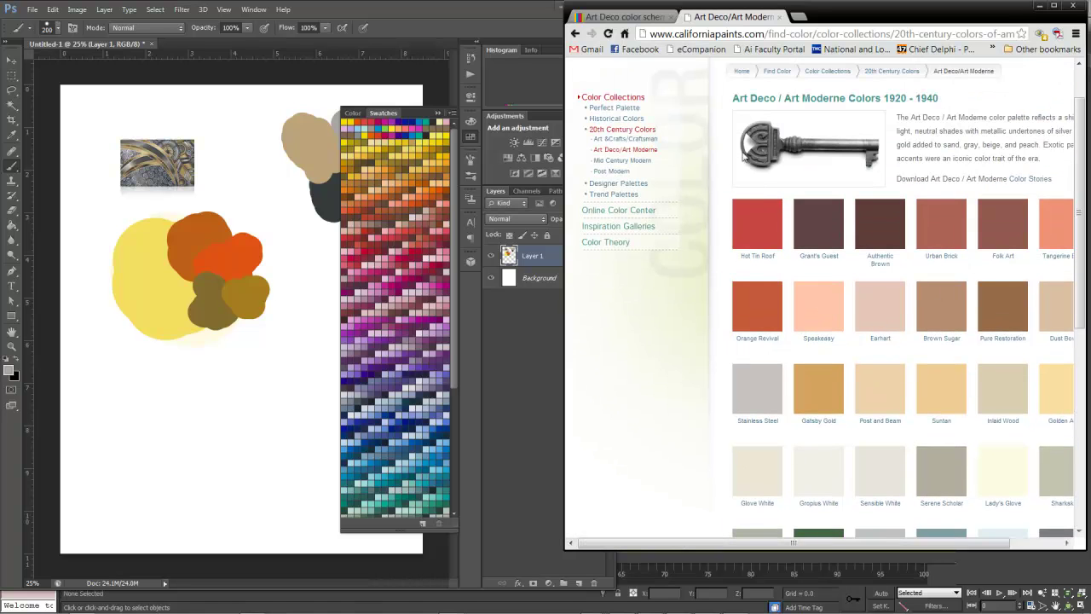
click(646, 12)
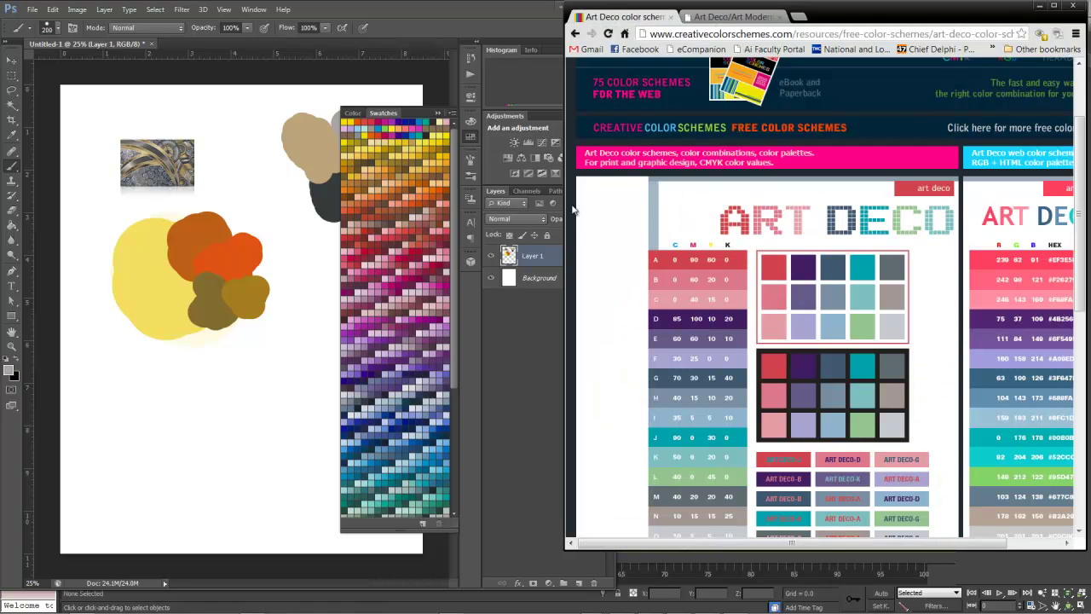
scroll(576, 205, up, 2)
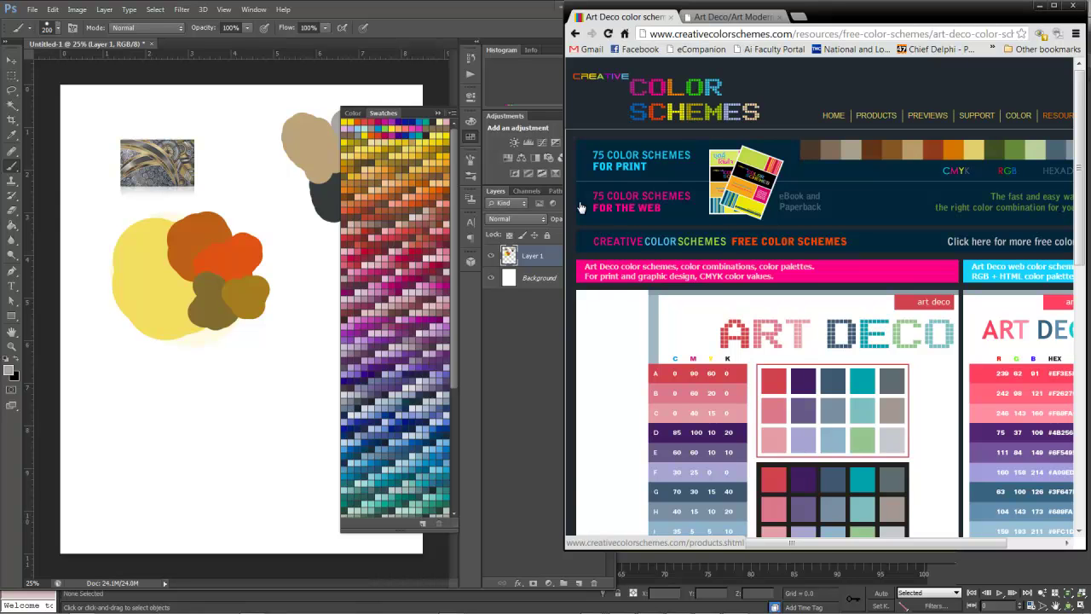
scroll(580, 207, down, 2)
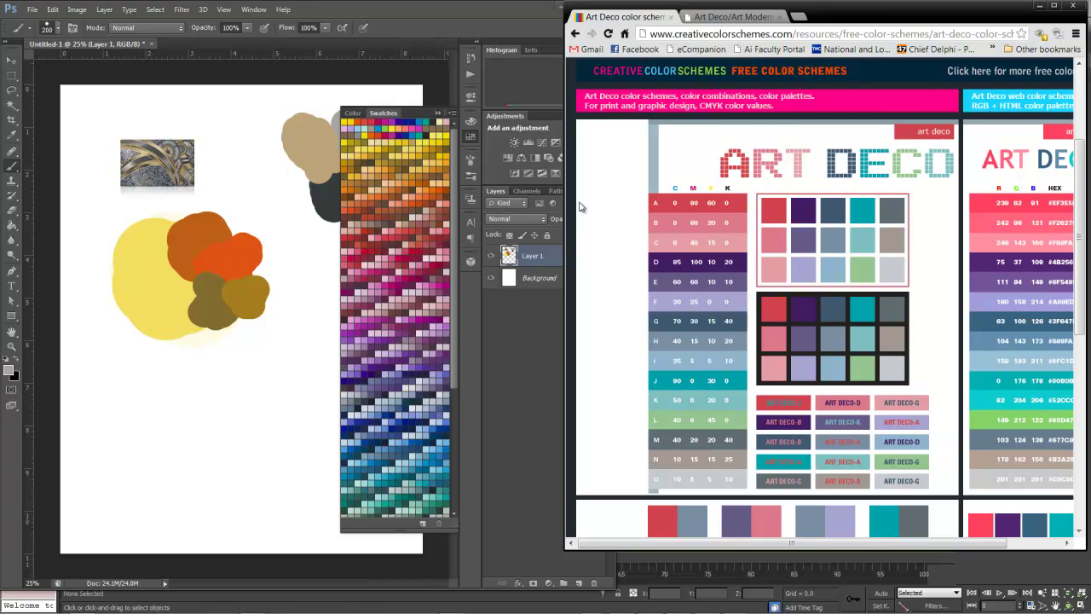
click(440, 14)
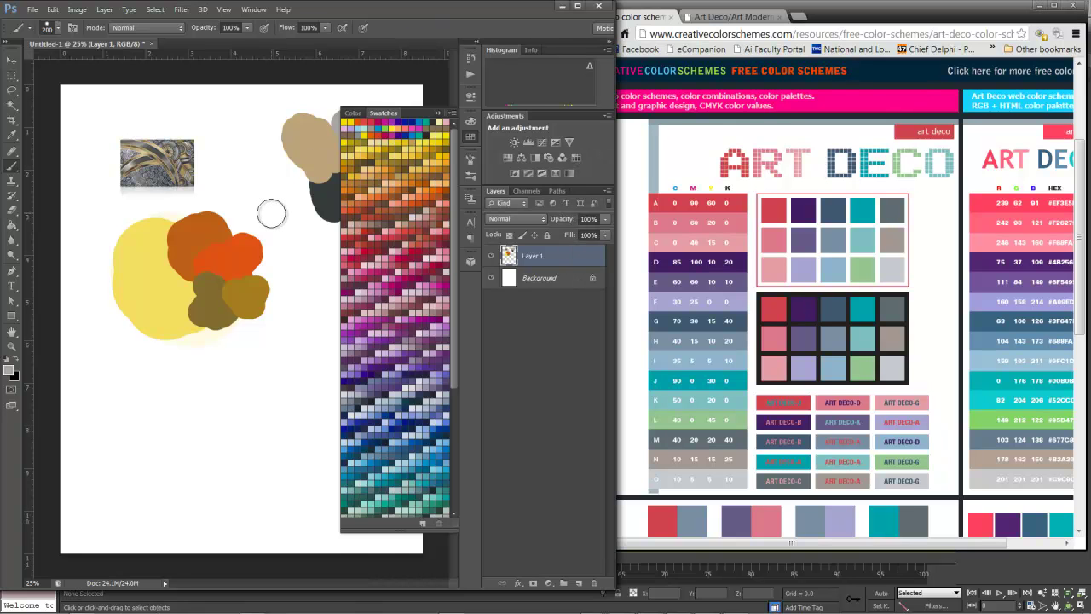
Switch to 3ds Max, bring up the Slate Material Editor, and assign NVIDIA mental ray as the production renderer
key(Tab)
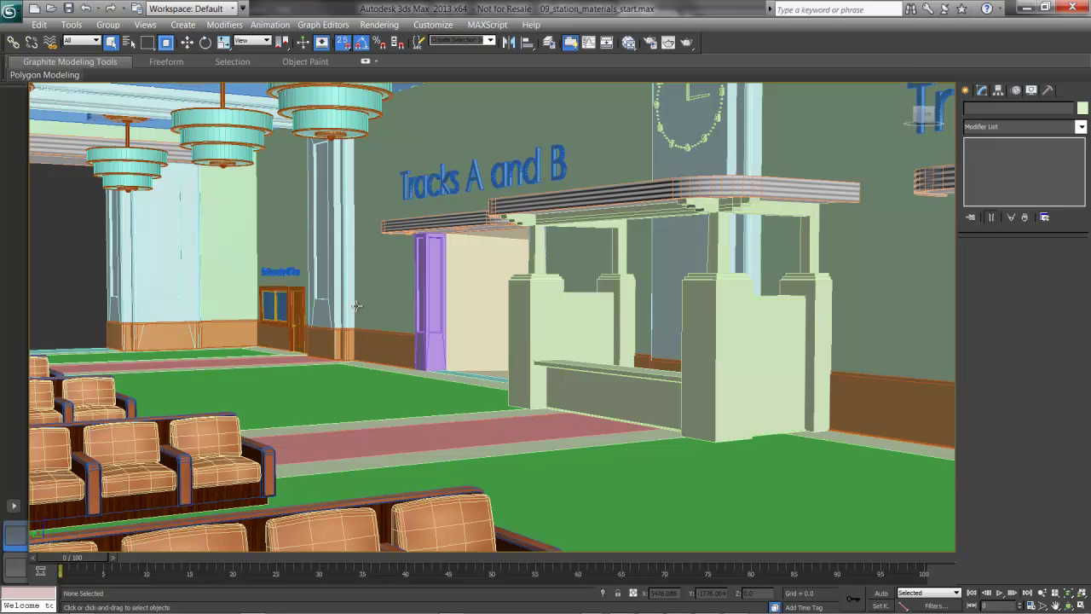
key(m)
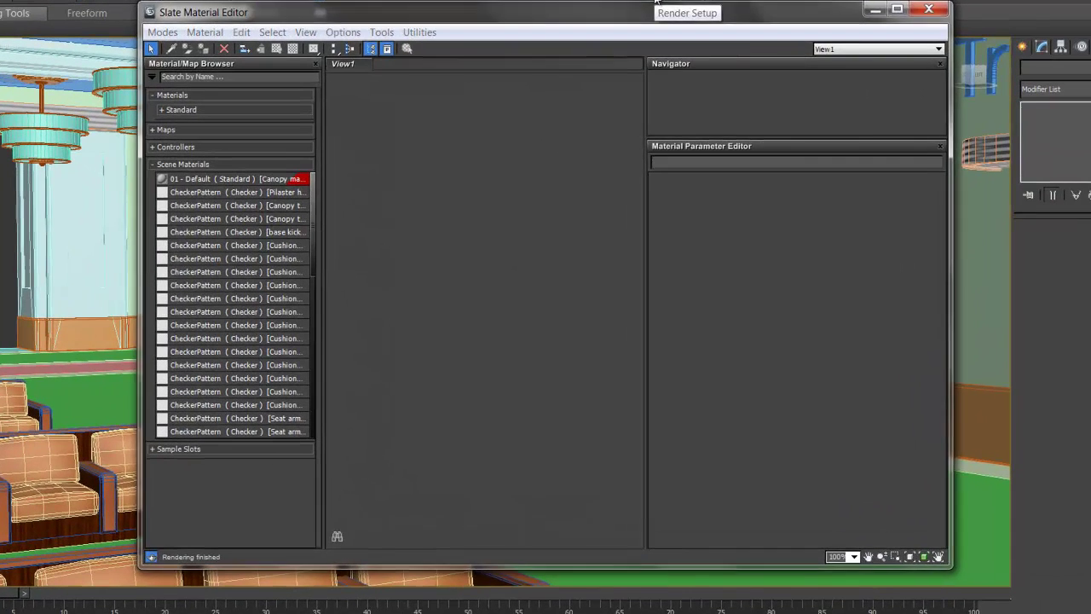
click(655, 3)
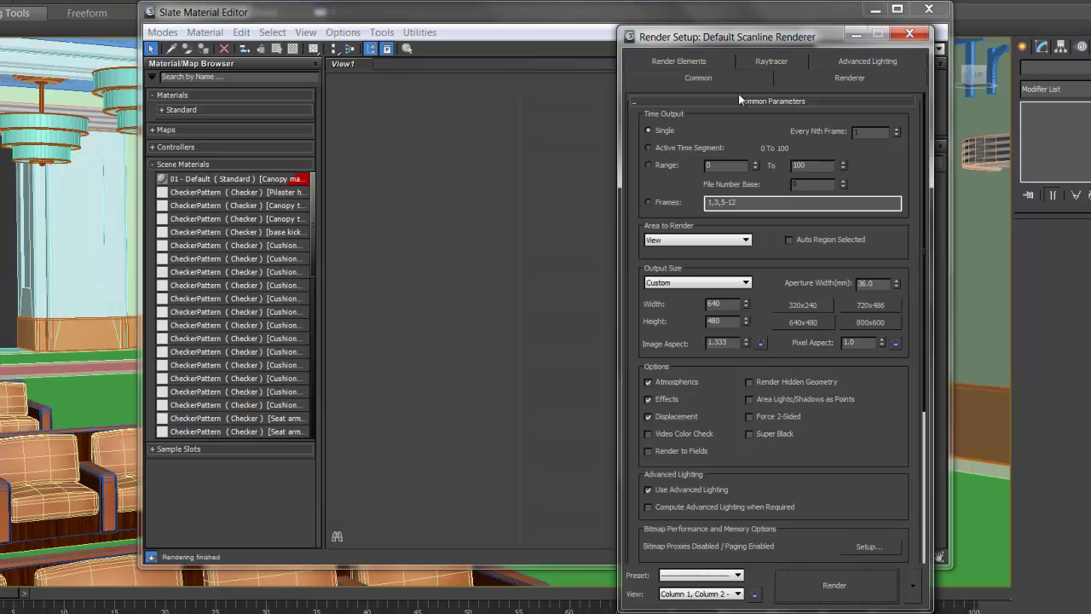
click(743, 101)
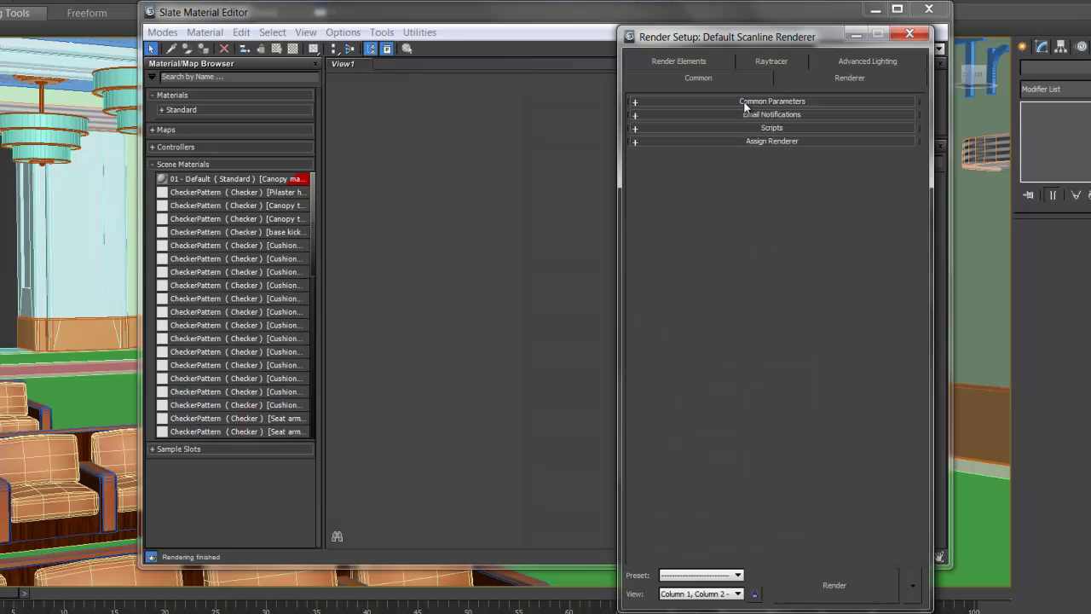
click(767, 141)
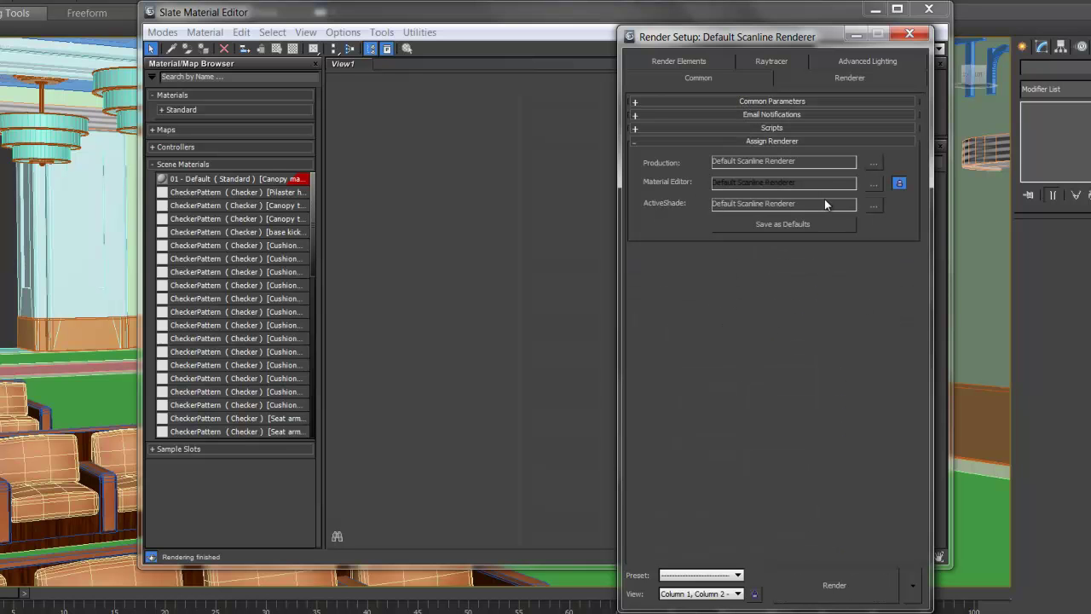
click(876, 165)
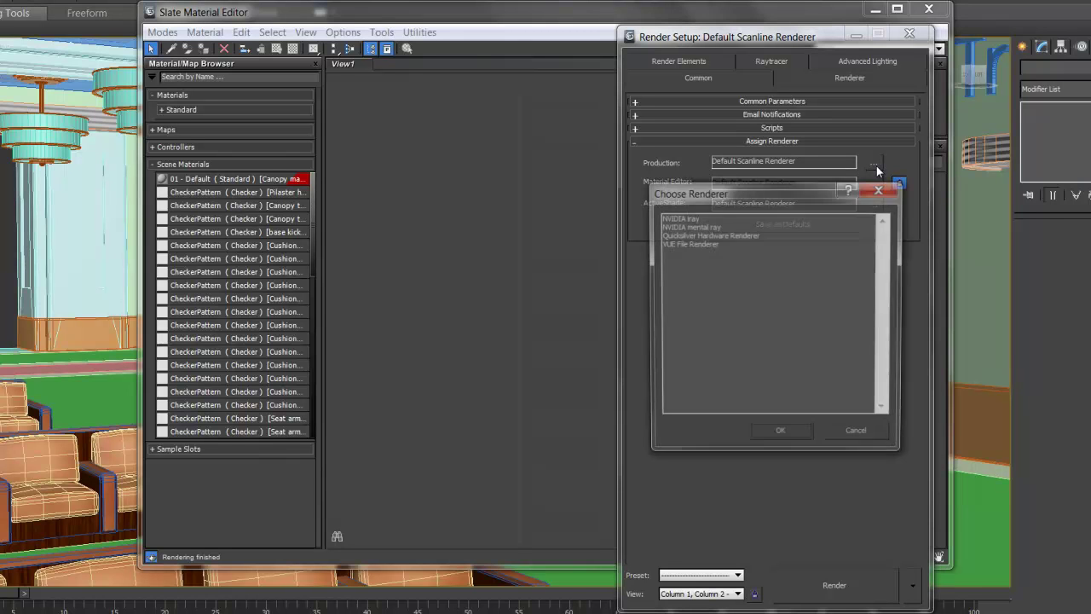
click(704, 226)
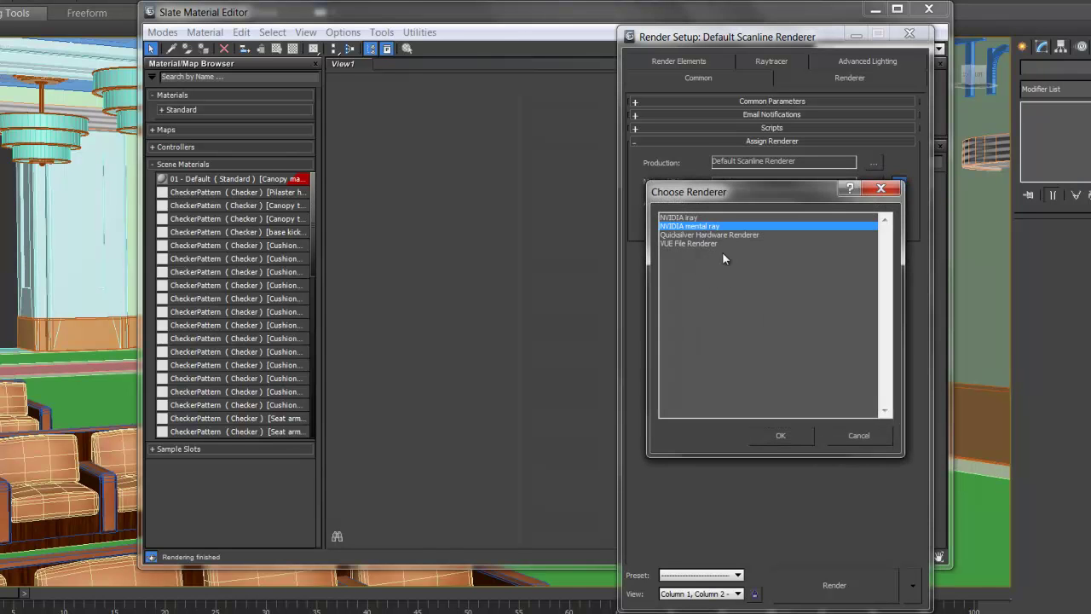
click(788, 438)
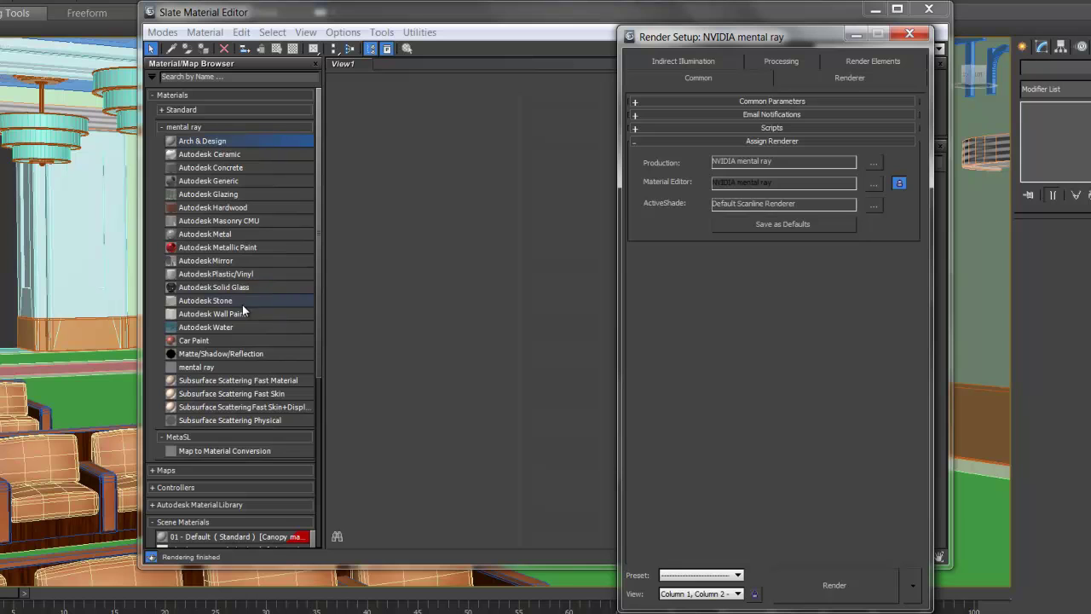
Create an Arch & Design material, load its parameters, and enlarge its preview with the checkered background shown
double_click(274, 139)
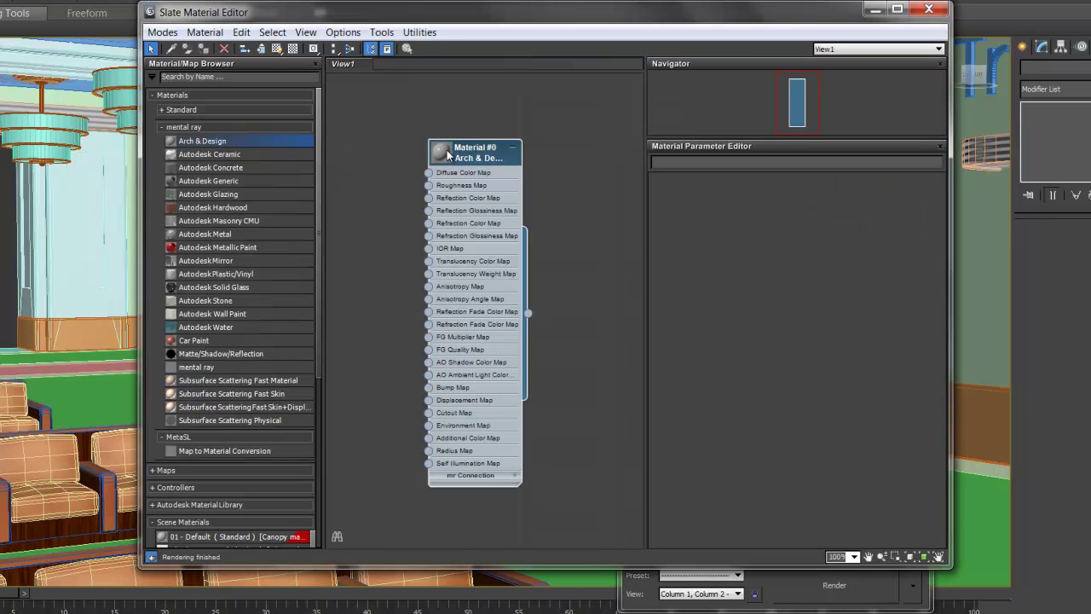
double_click(444, 154)
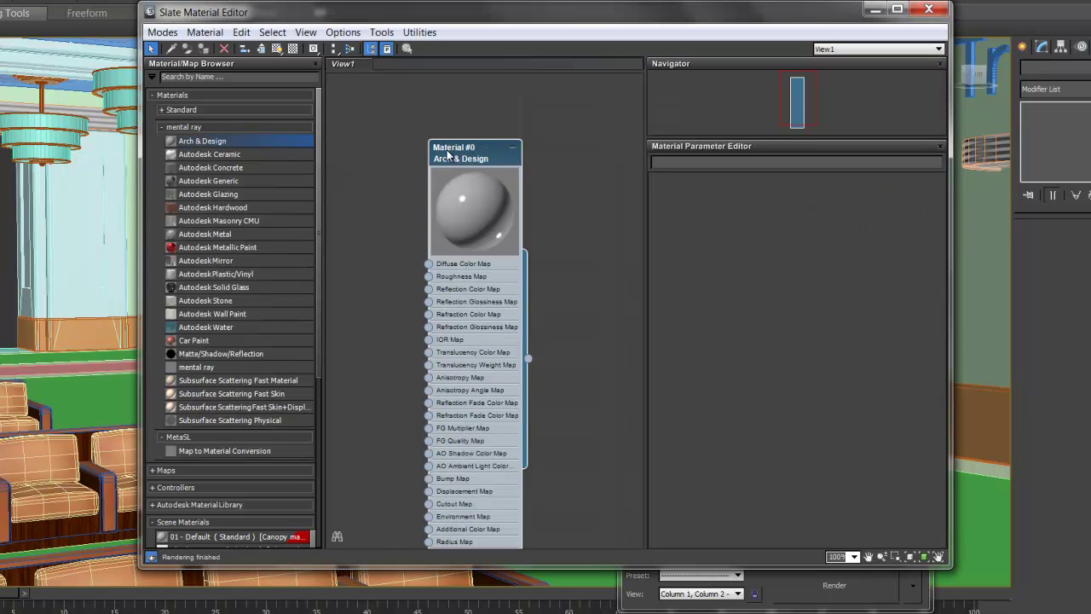
double_click(490, 156)
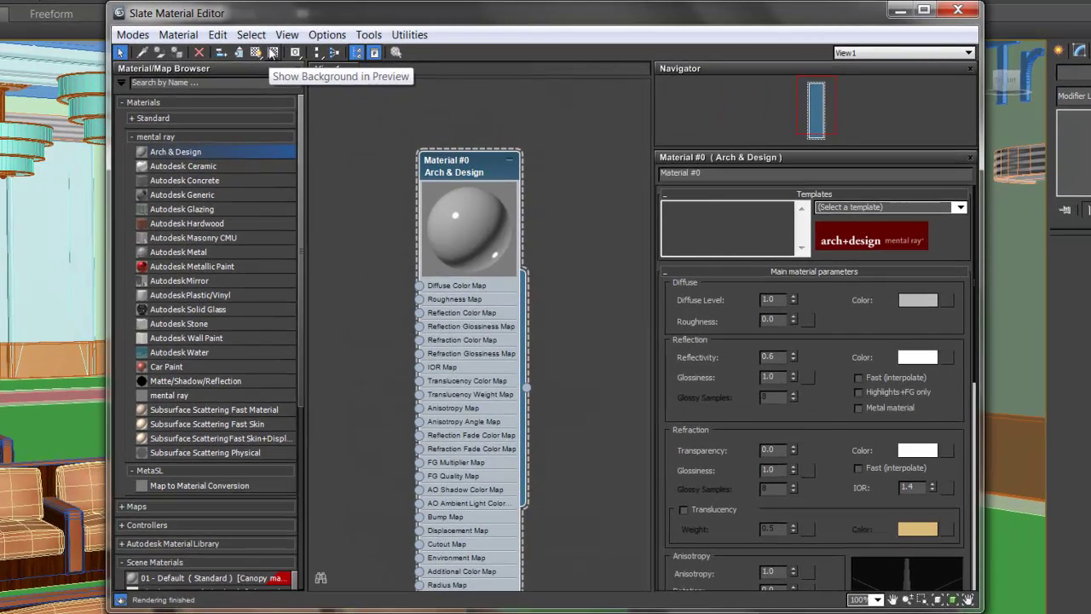
click(277, 52)
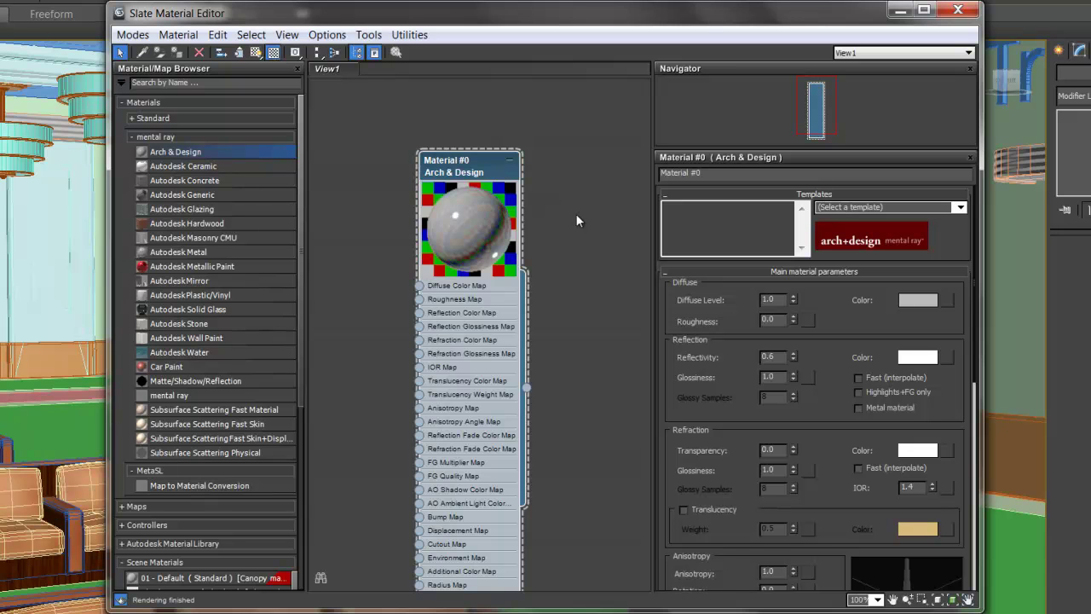
Switch to Photoshop and display the sampled yellow with HSB sliders as a reference for the material's diffuse color
click(916, 302)
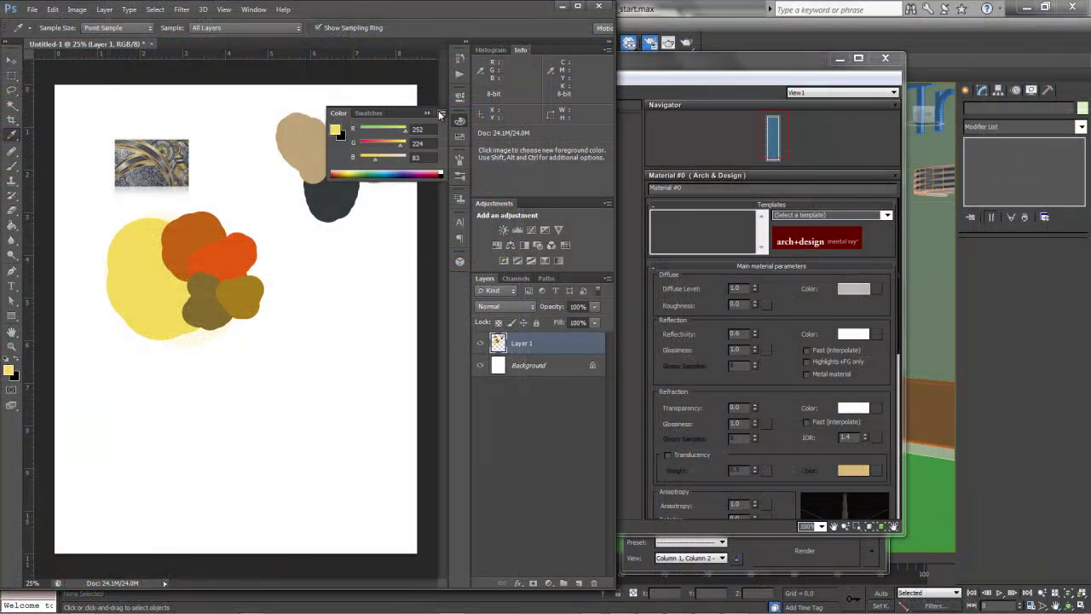
click(440, 113)
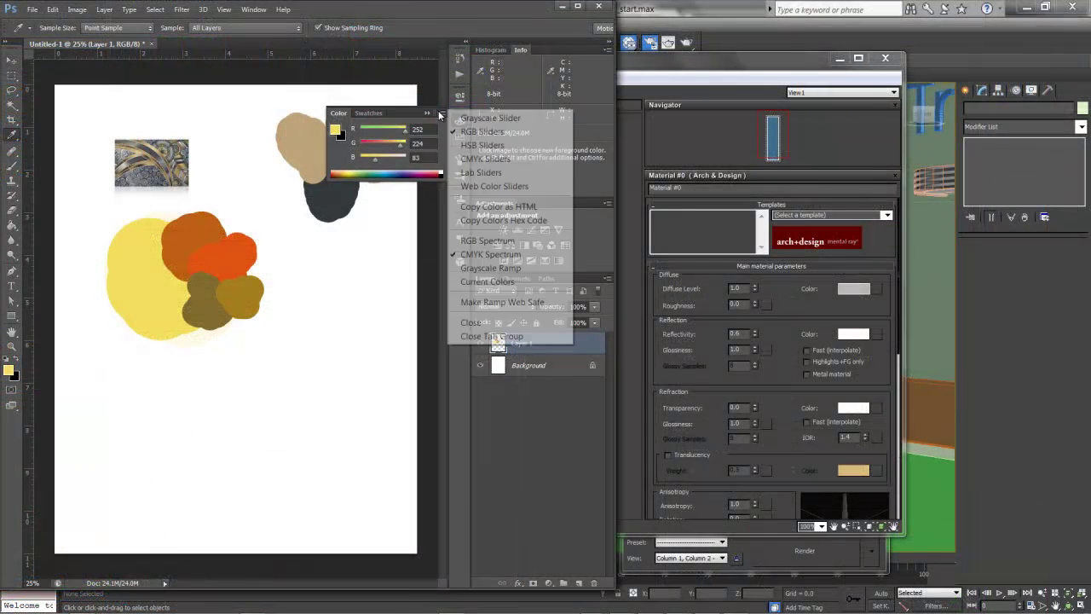
click(478, 147)
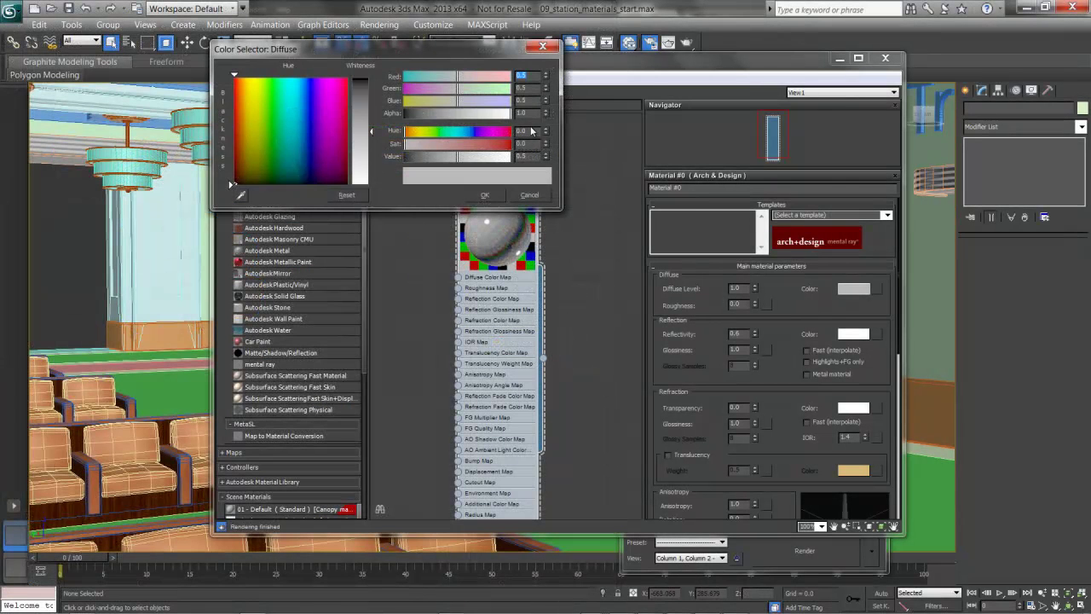
Set the material's diffuse color in 3ds Max to a golden yellow with hue 0.128, saturation 0.743 and value 0.85
double_click(529, 130)
click(418, 133)
drag(419, 144, 494, 157)
drag(427, 139, 418, 133)
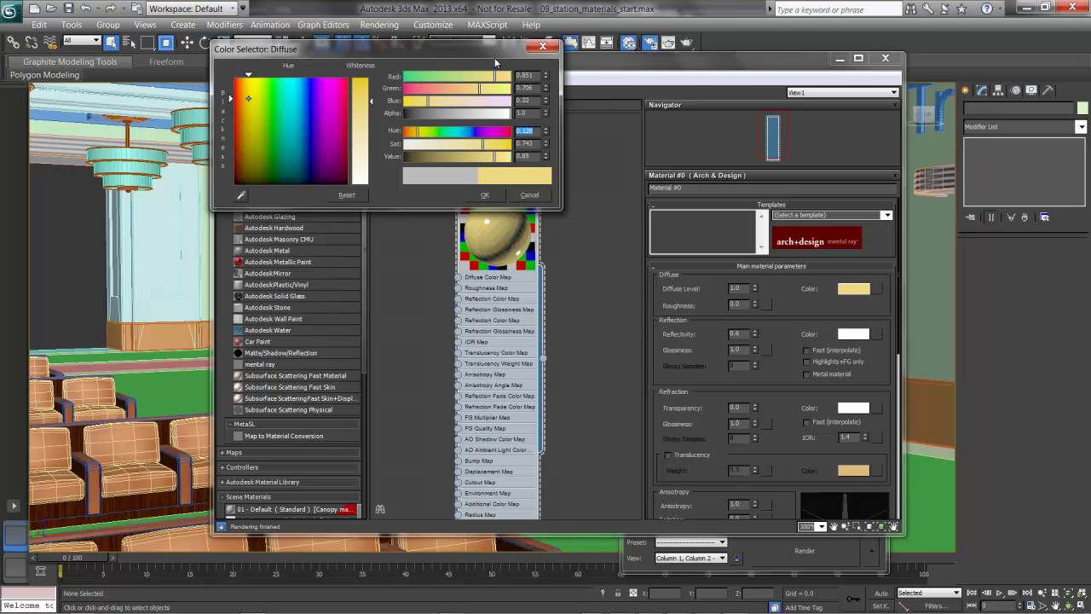
click(485, 196)
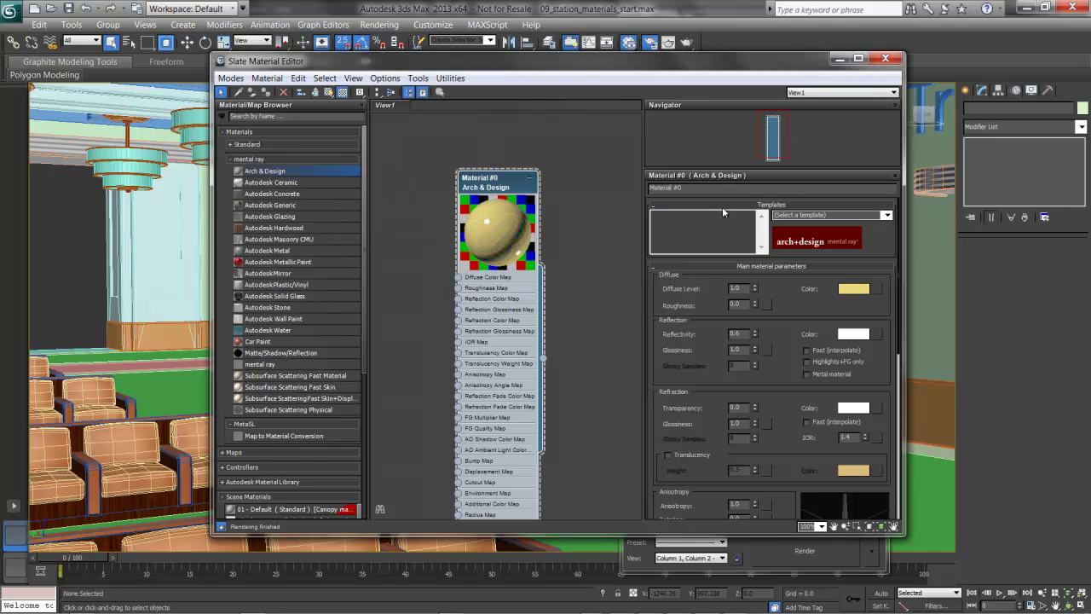
Name the material "Wall paint main" and set its reflectivity to 0.25 and reflection glossiness to 0.3
text(Wall paint main)
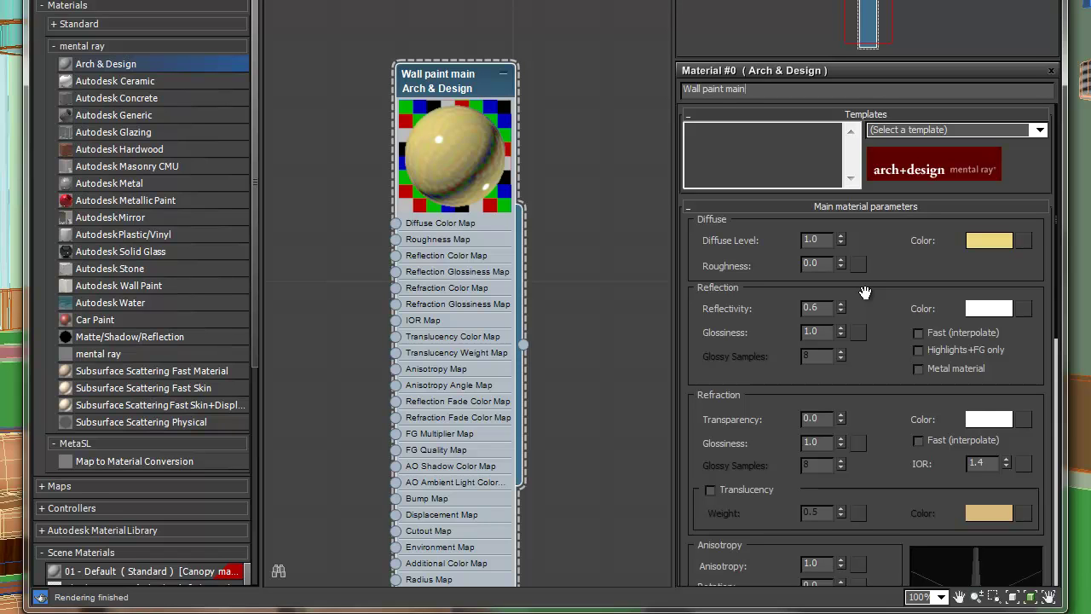
double_click(808, 307)
text(.25)
key(Tab)
text(.3)
key(Return)
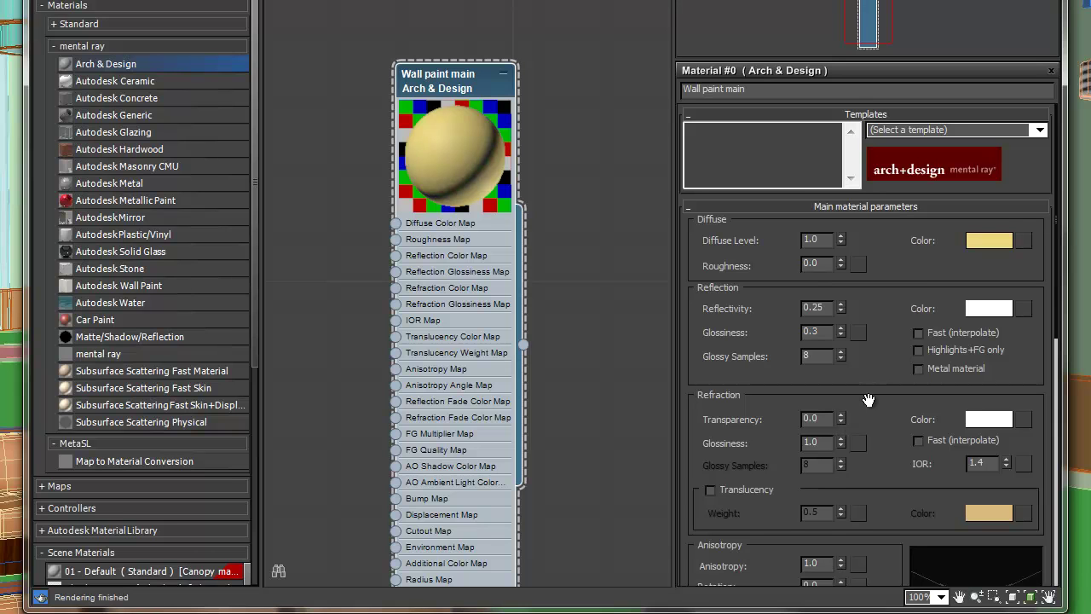
Set the neighbouring points to look up for reflective interpolation to 4 in the material's Fast Glossy Interpolation settings
scroll(868, 400, down, 10)
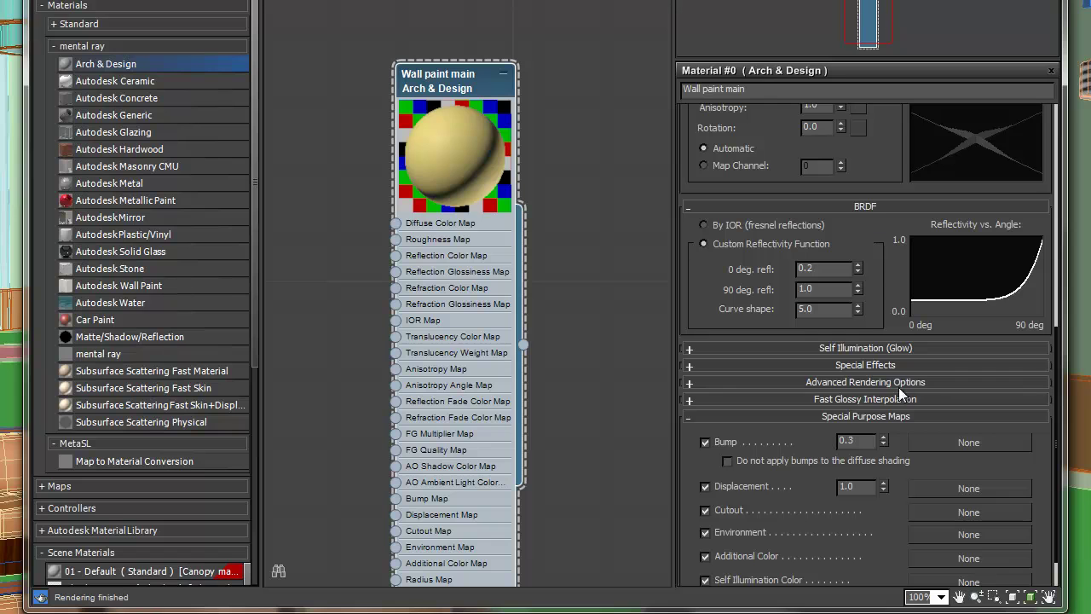
click(898, 399)
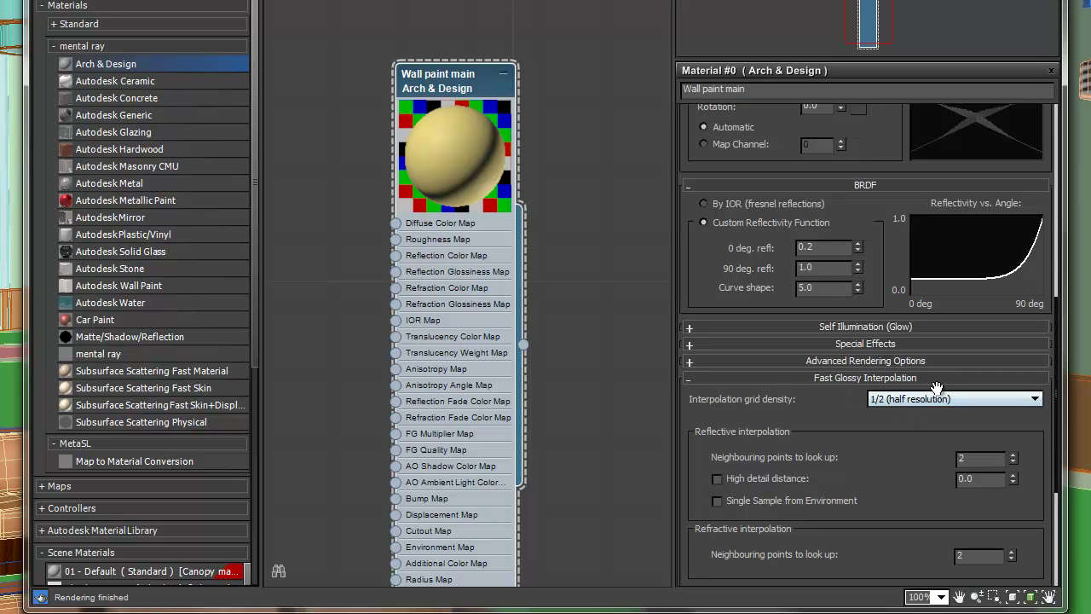
double_click(984, 463)
text(4)
key(Tab)
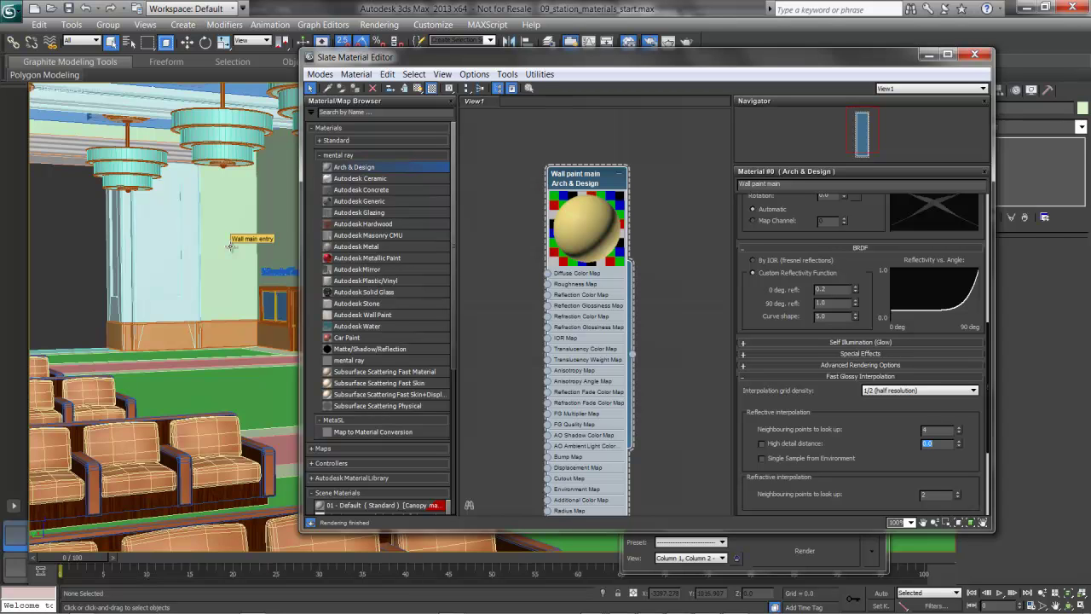
text(5)
key(Return)
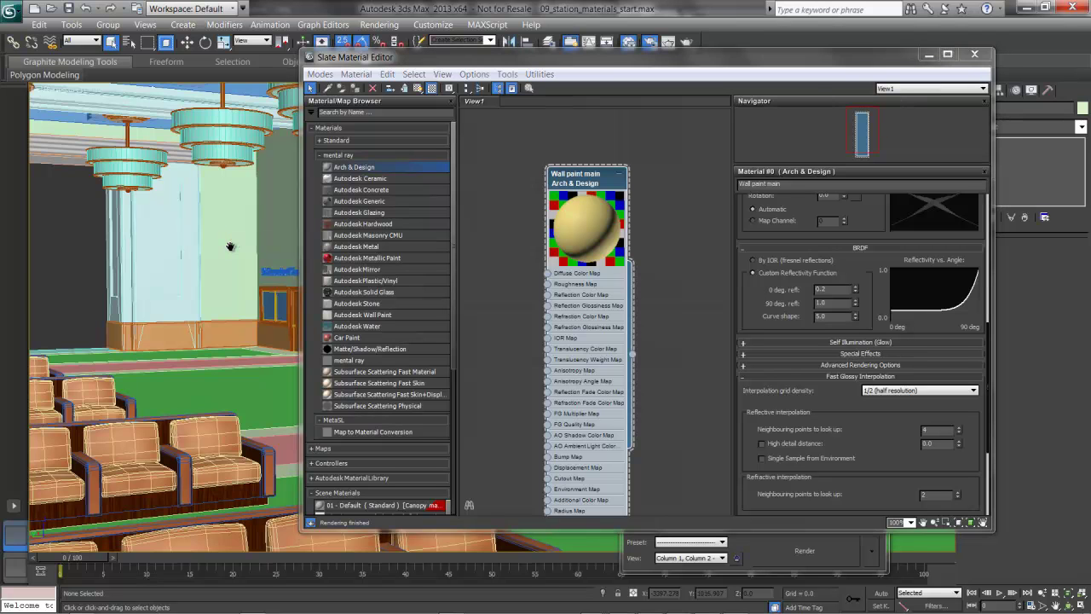
Select Wall tunnel001 through Wall windows012 by name in the scene and assign them the Wall paint main material
key(h)
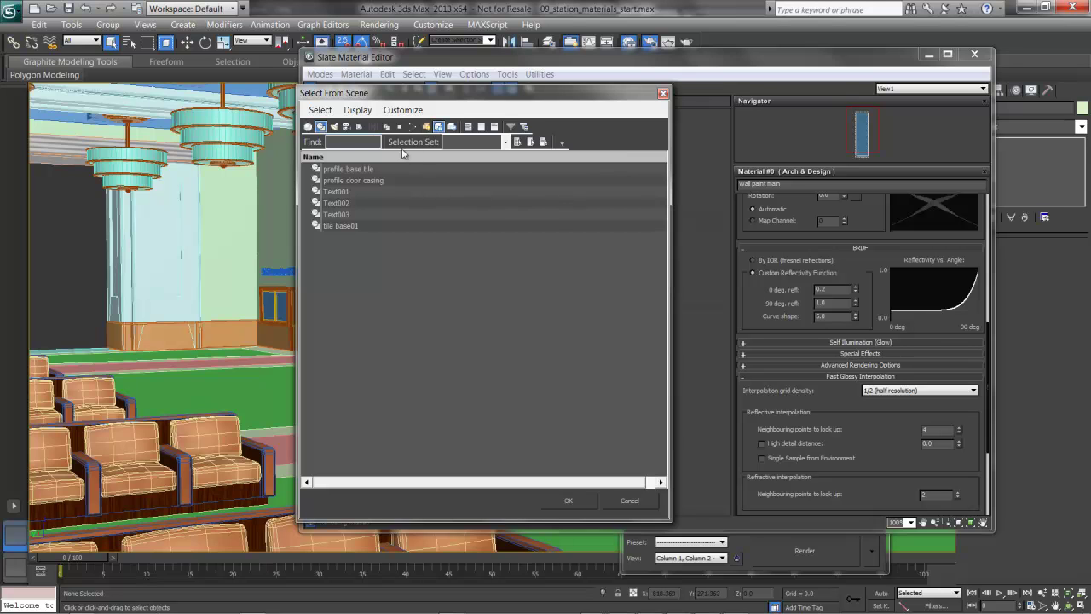
click(468, 127)
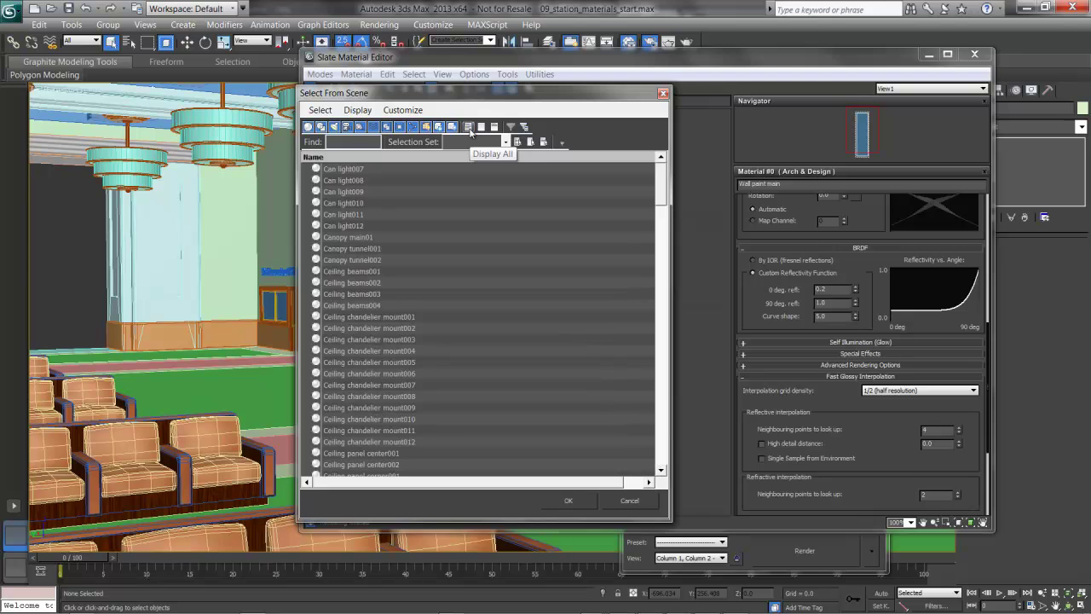
scroll(492, 203, down, 15)
scroll(492, 205, down, 20)
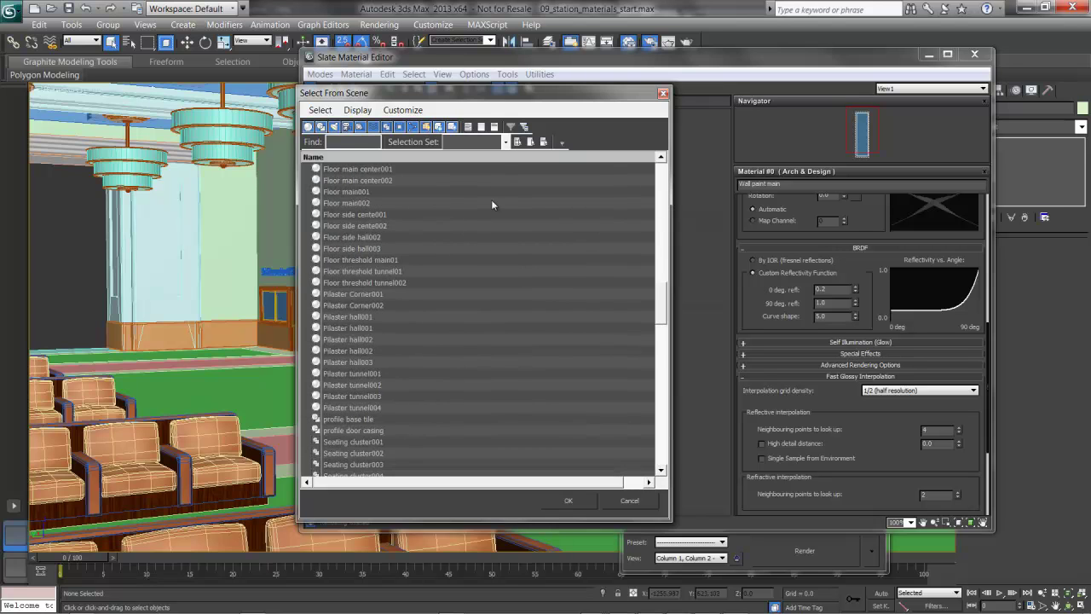
scroll(367, 307, down, 2)
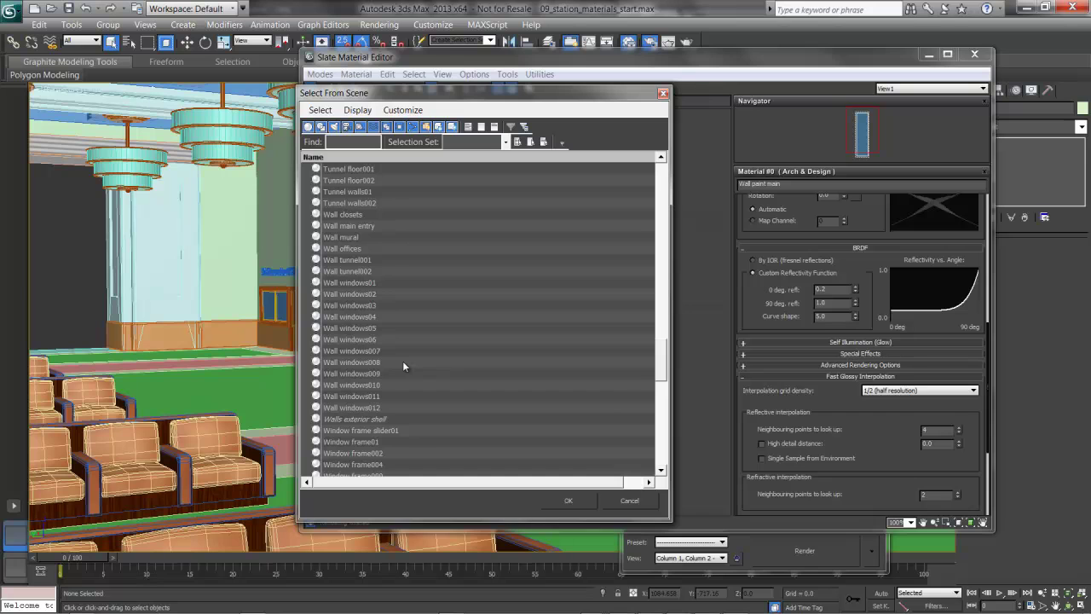
click(364, 260)
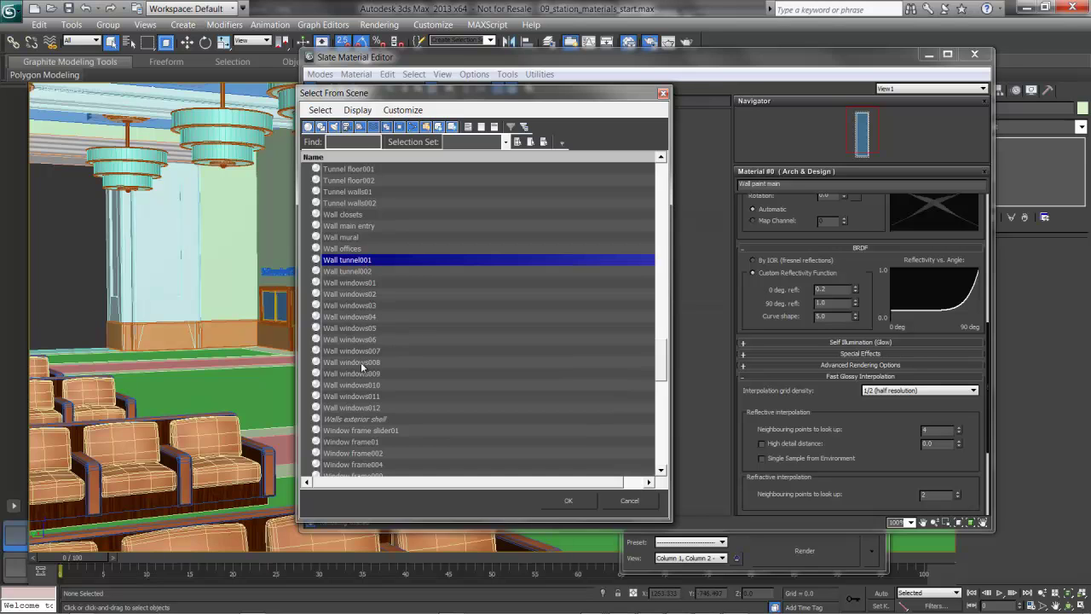
shift+click(372, 409)
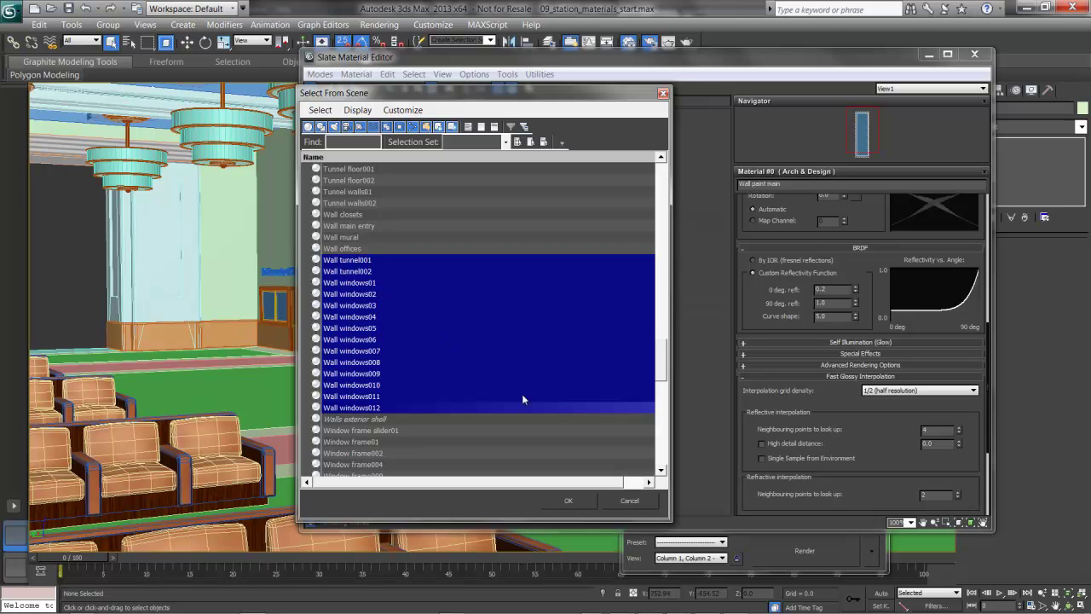
click(570, 499)
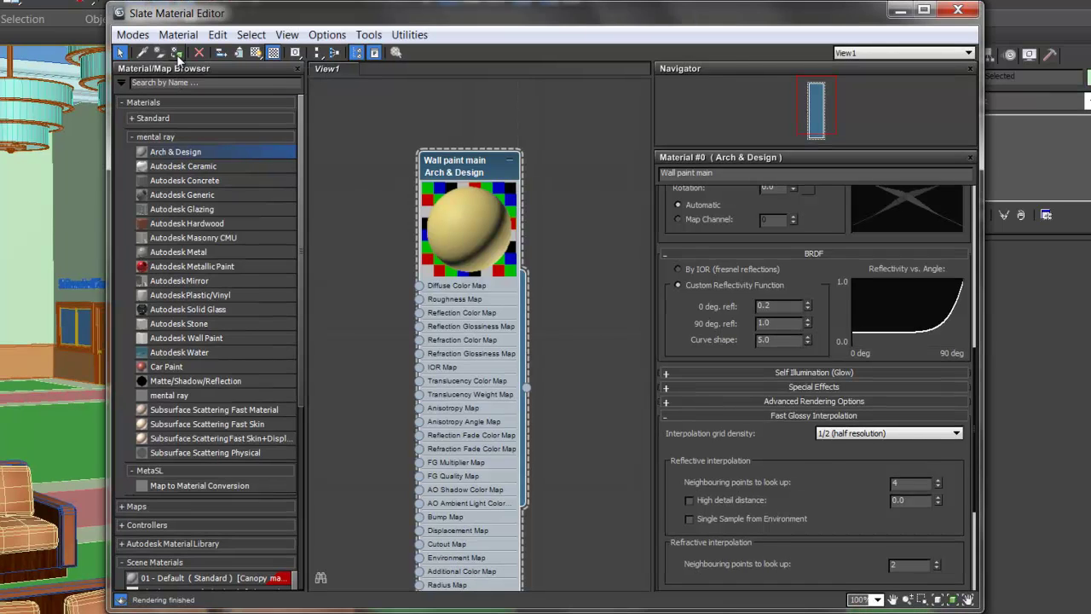
click(186, 56)
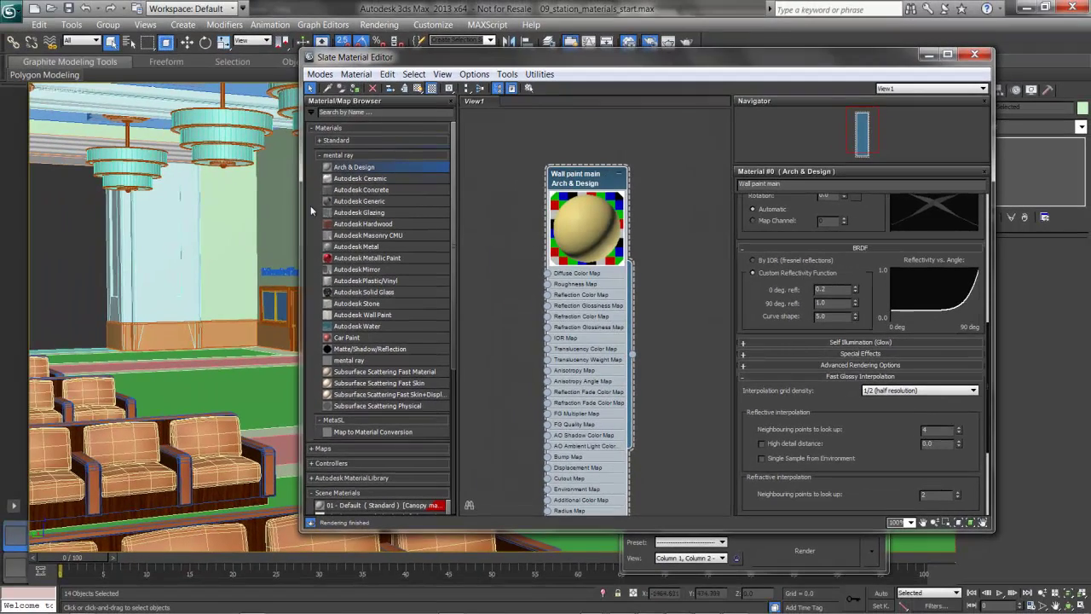
Assign the Wall paint main material to the Wall offices and Wall main entry objects in the scene
drag(484, 59, 512, 307)
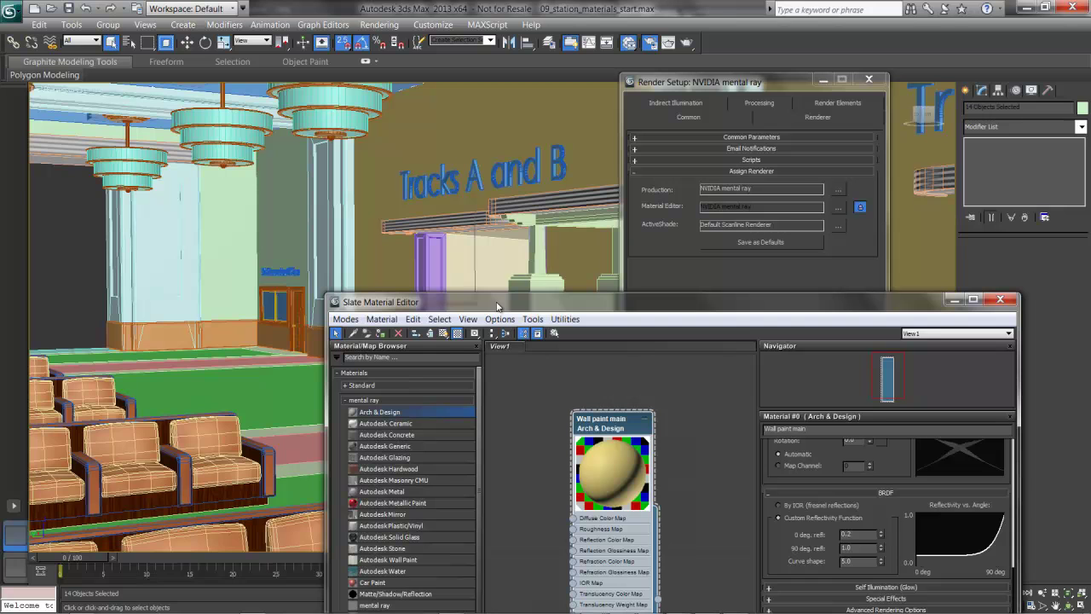
click(280, 209)
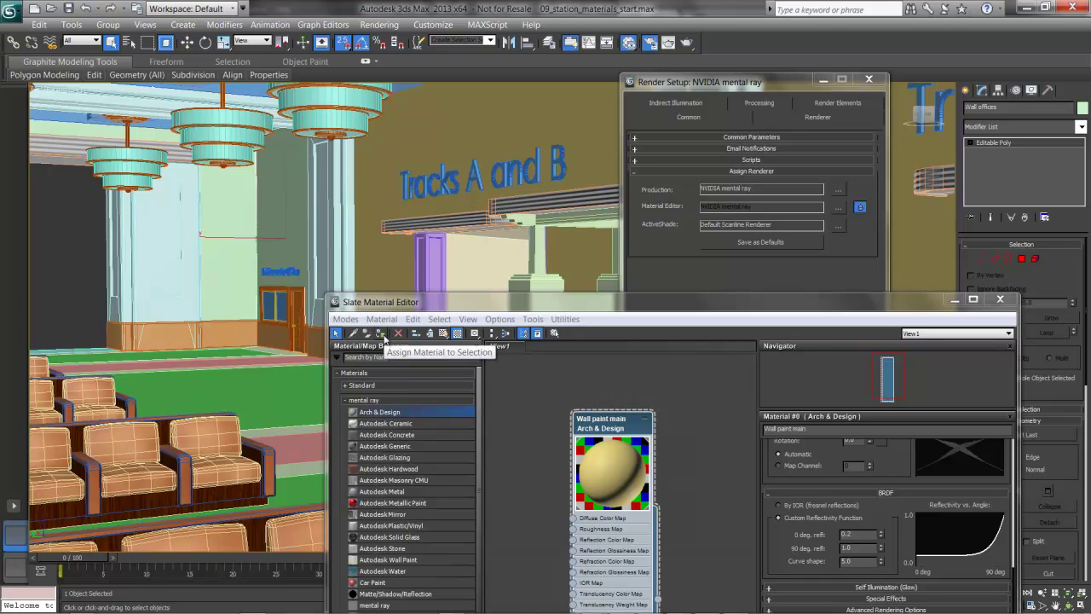
click(381, 333)
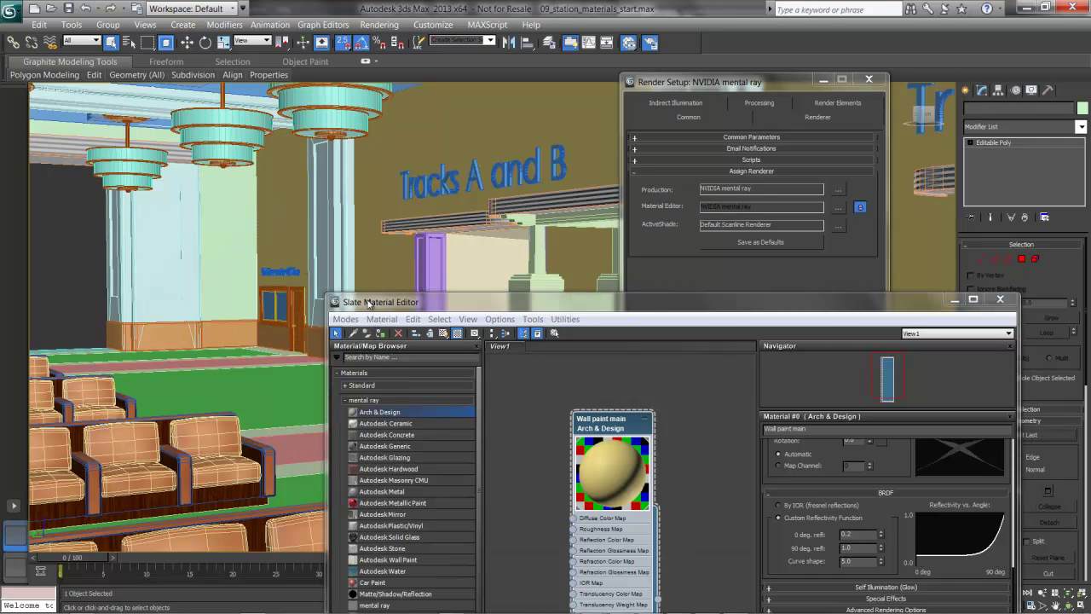
click(381, 334)
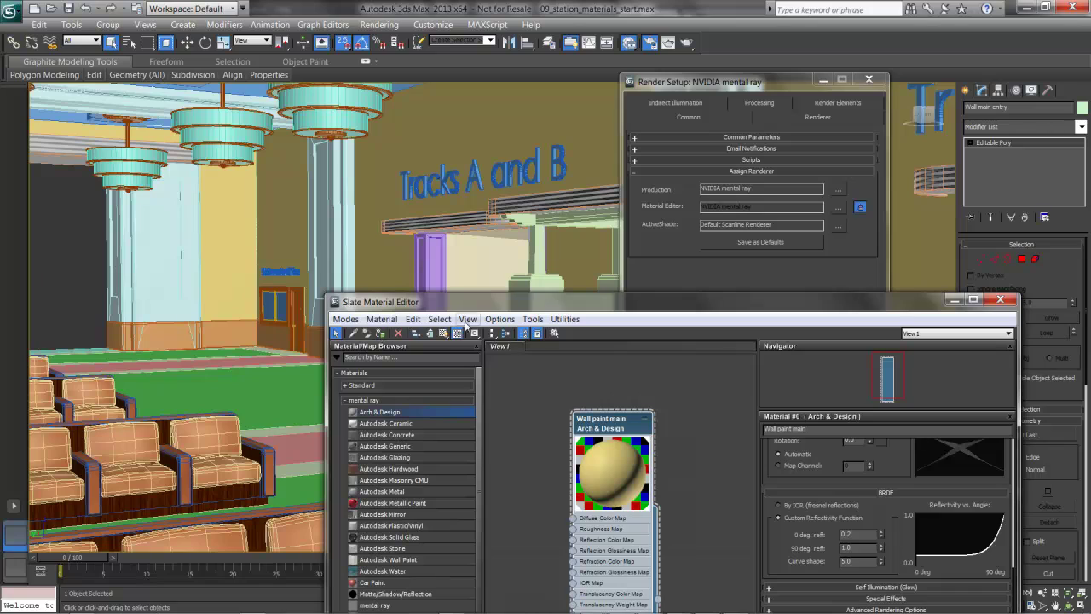
Add a second Arch & Design material beside Wall paint main, enlarge its preview, and name it "Wall accent01"
drag(490, 308, 333, 52)
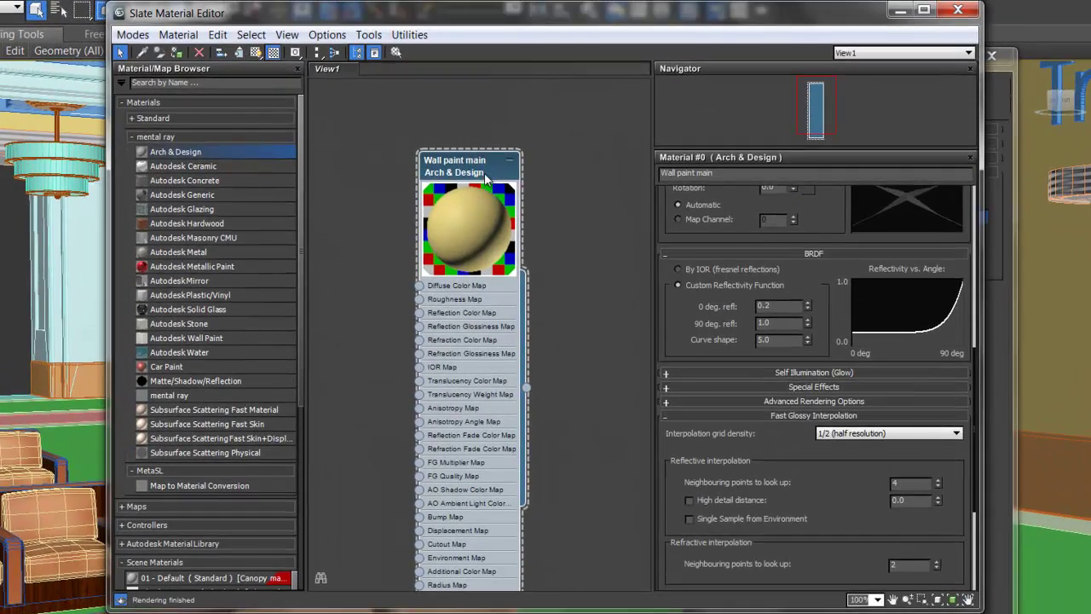
drag(486, 174, 429, 147)
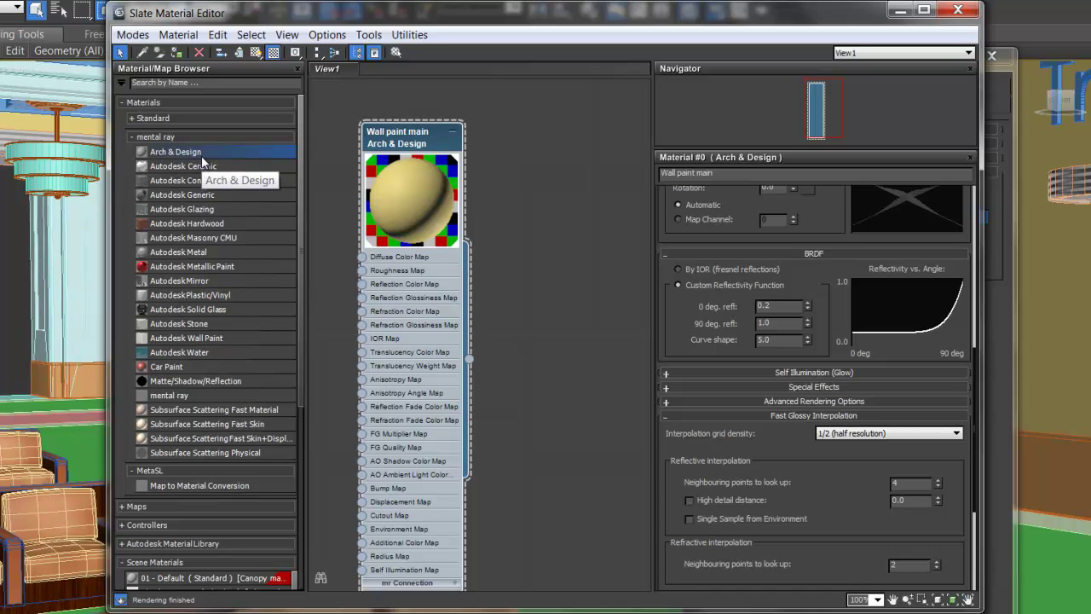
double_click(175, 152)
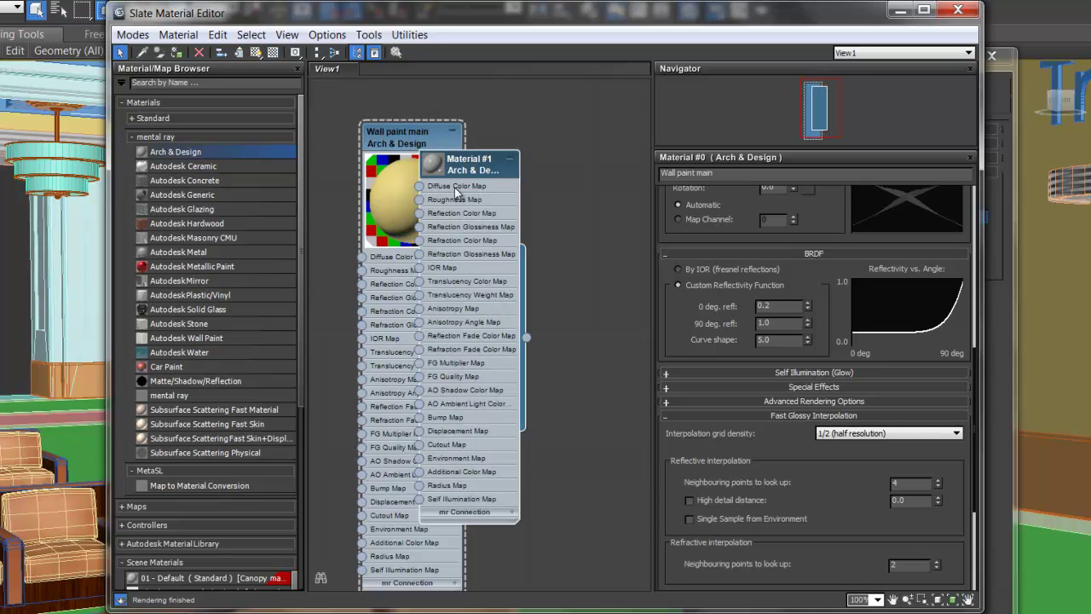
mouse_move(474, 173)
mouse_down()
mouse_move(562, 124)
mouse_move(577, 162)
mouse_up()
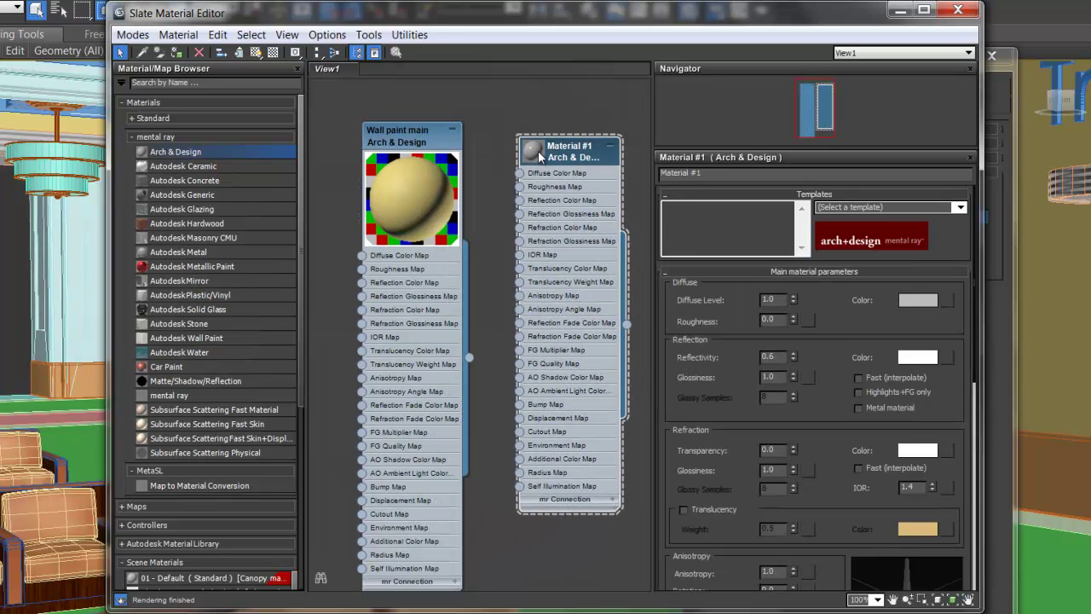
double_click(535, 152)
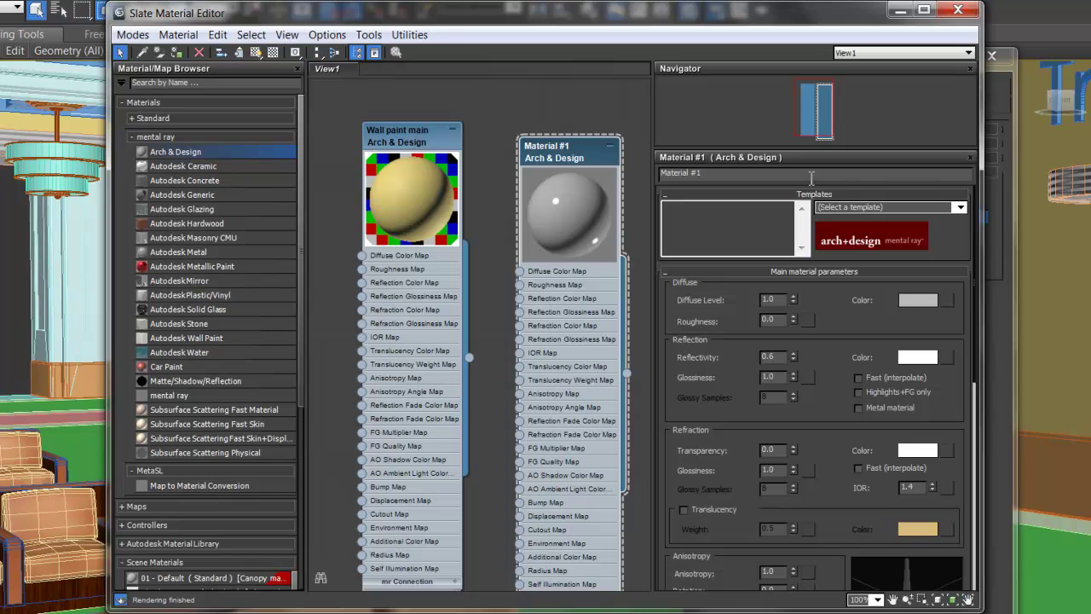
click(670, 173)
text(Wall accent01)
key(Return)
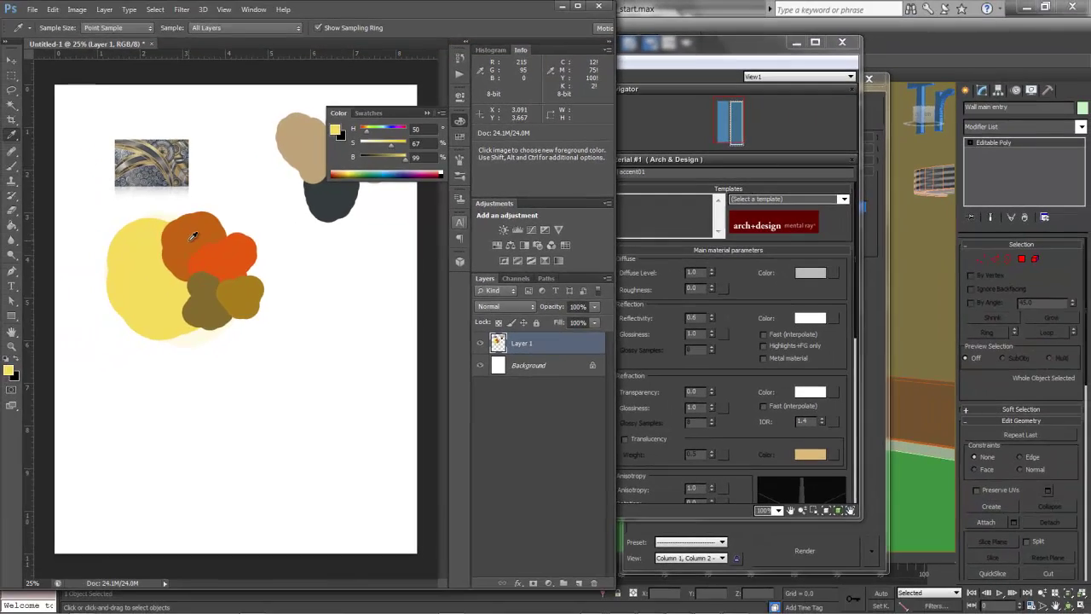
Return from the Photoshop color reference to 3ds Max and set Wall accent01's reflectivity and reflection glossiness to 0.3
click(138, 254)
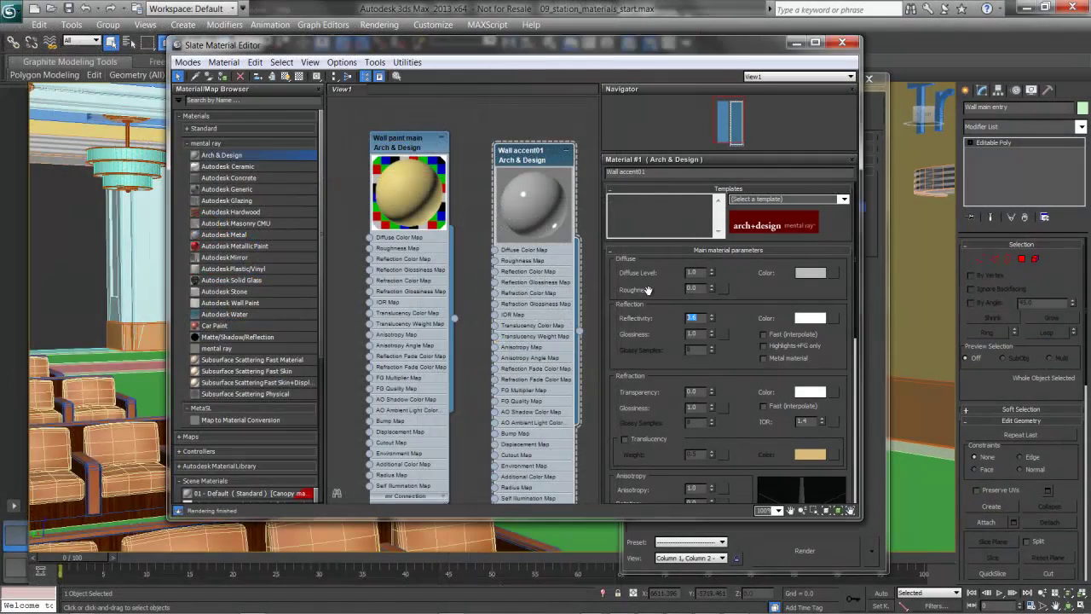
text(.3)
key(Tab)
text(.3)
key(Return)
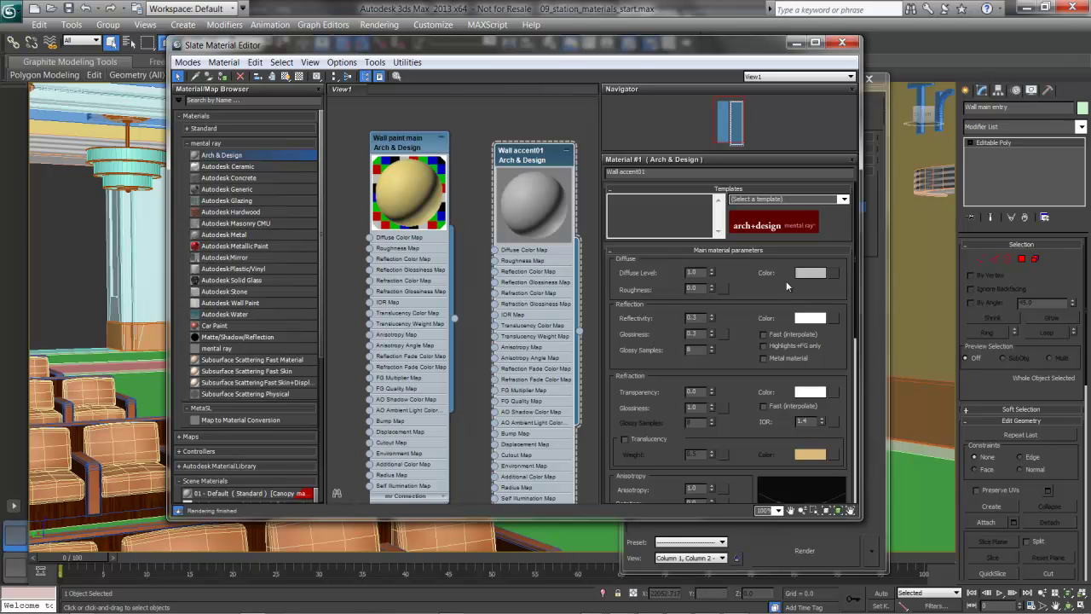
Set Wall accent01's diffuse color to a reddish brown with hue 0.032, saturation 0.945 and value 0.235
click(817, 273)
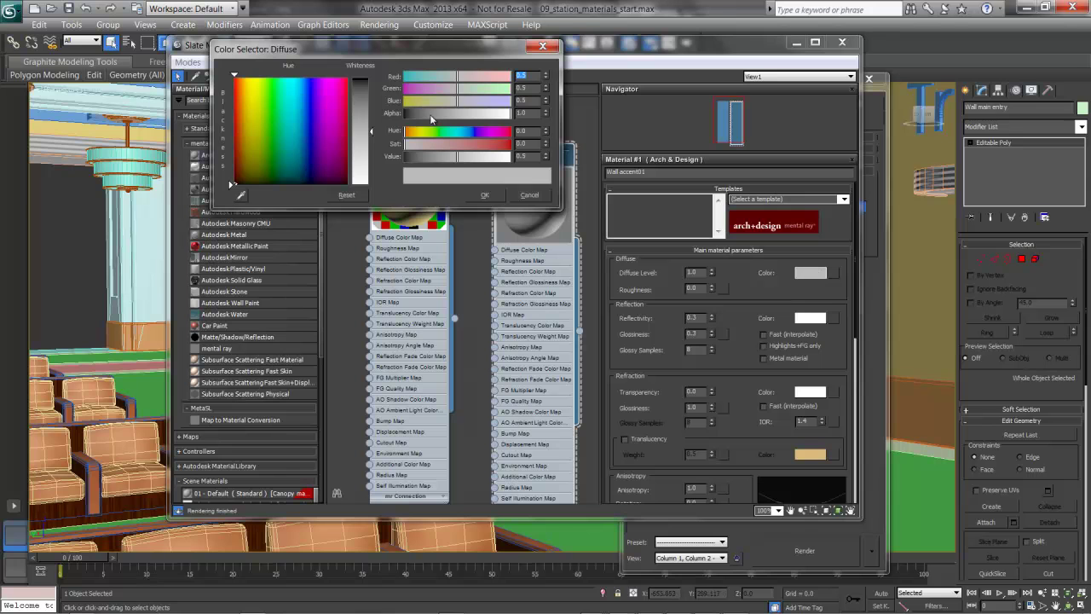
click(442, 146)
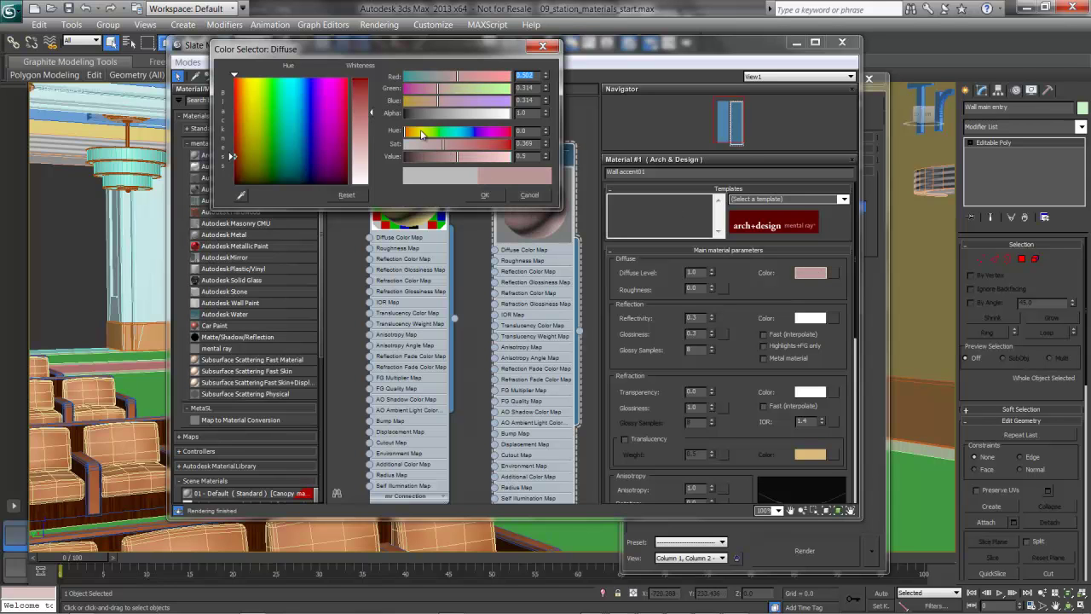
click(415, 132)
drag(443, 146, 504, 146)
drag(422, 138, 410, 135)
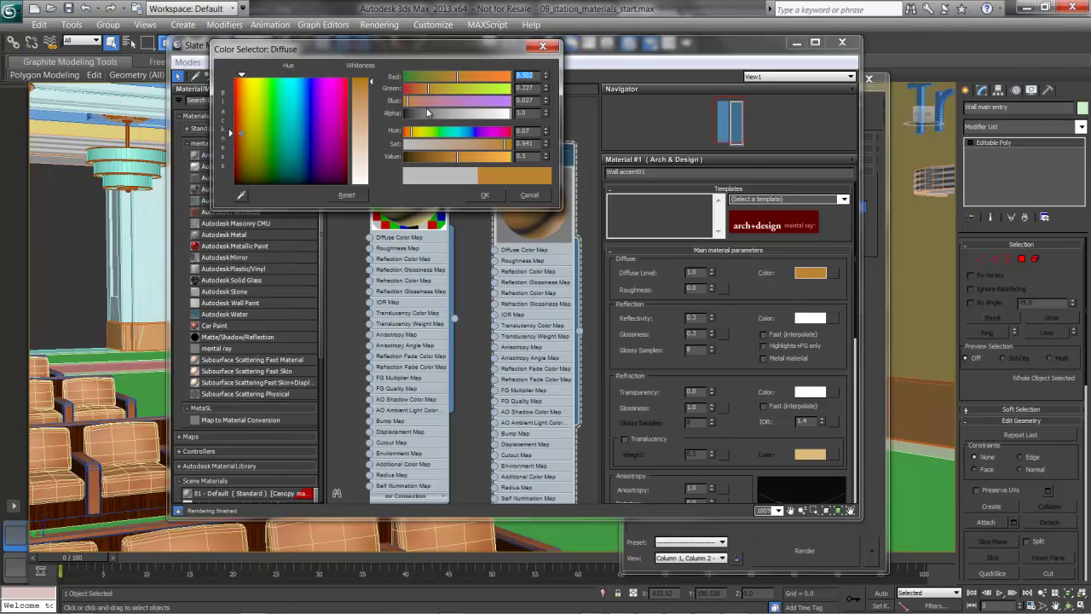
drag(423, 87, 417, 88)
drag(452, 157, 427, 151)
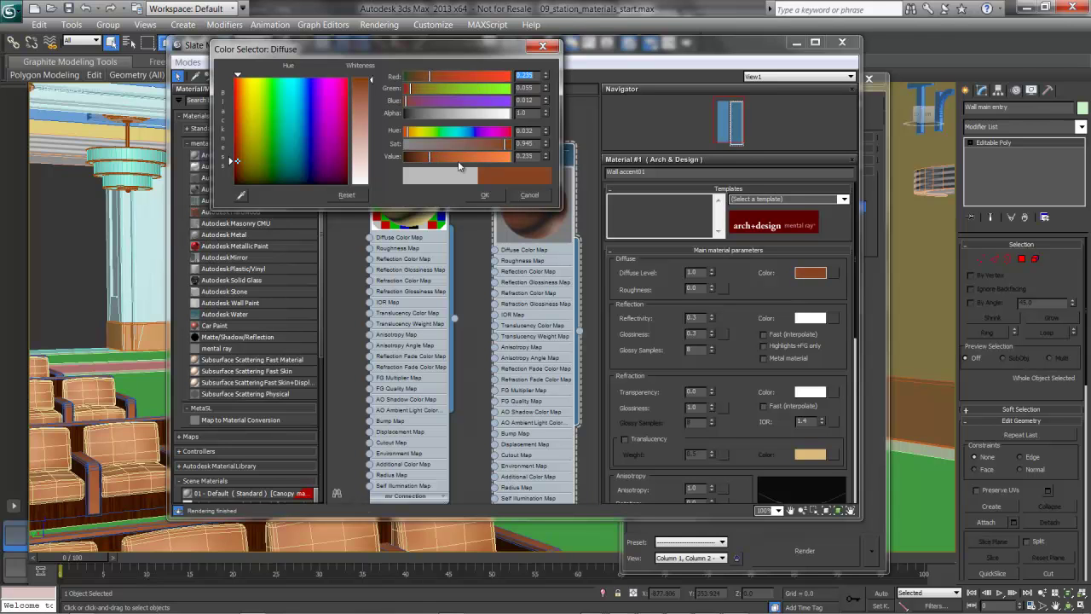
click(486, 196)
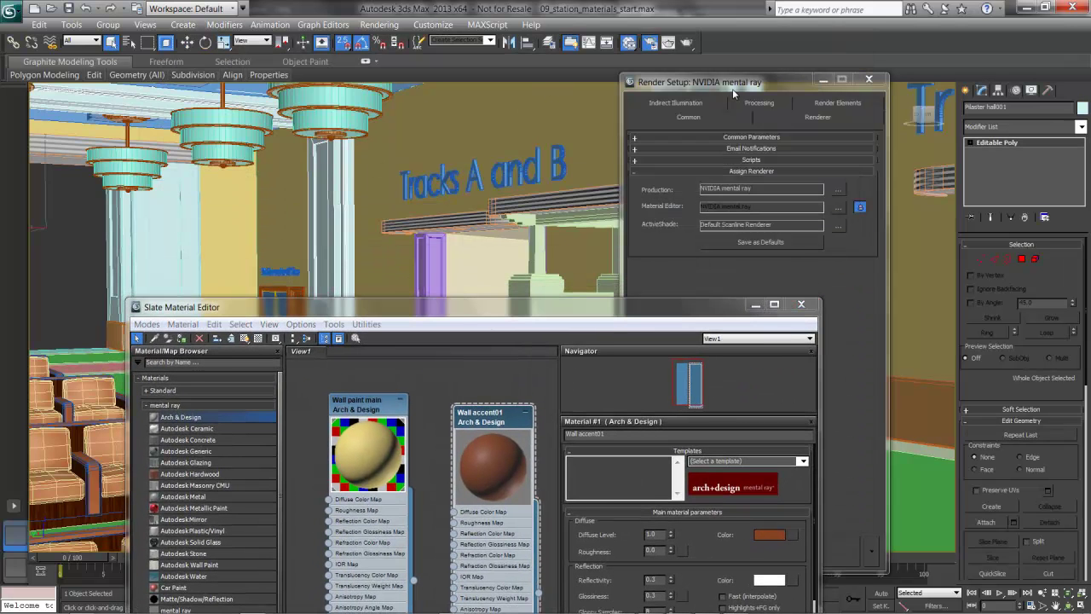
Assign Wall accent01 to Pilaster hall001 and the pilaster behind the clock, and turn off edged faces in the Perspective view
click(870, 81)
click(871, 81)
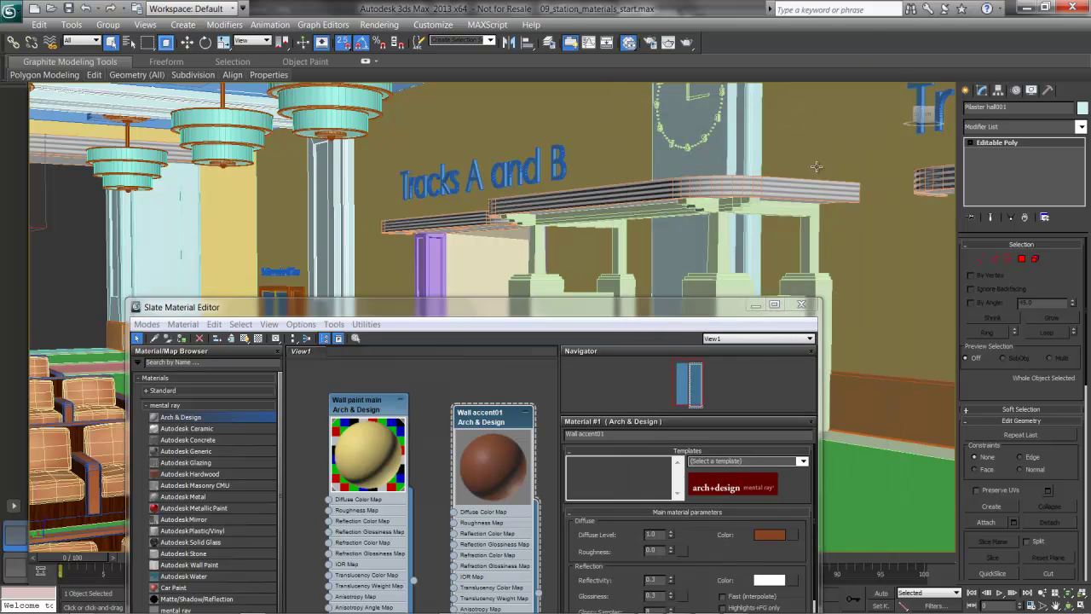
ctrl+click(732, 152)
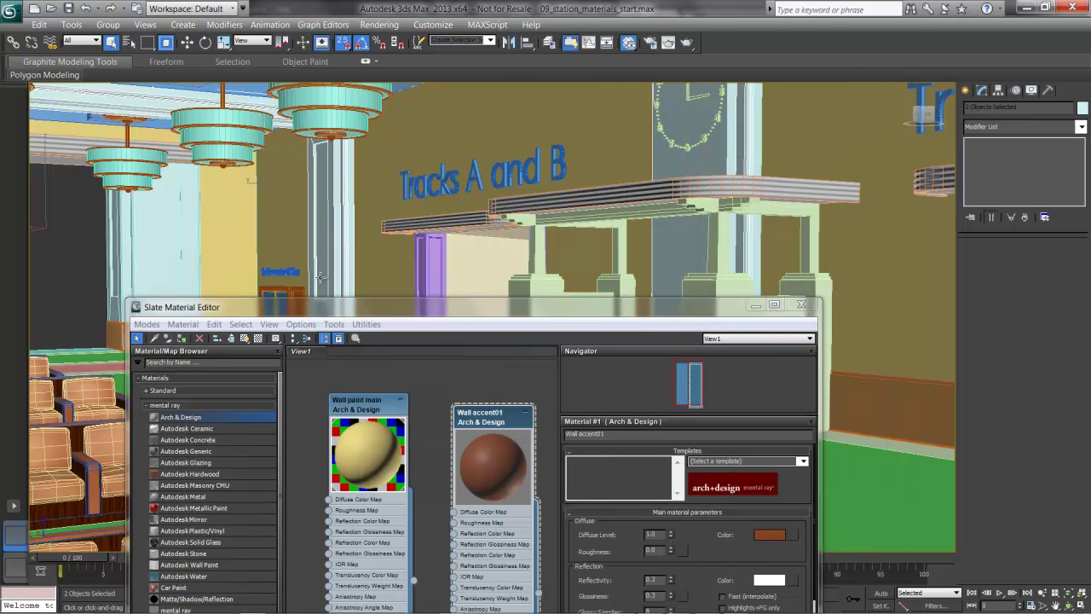
click(183, 341)
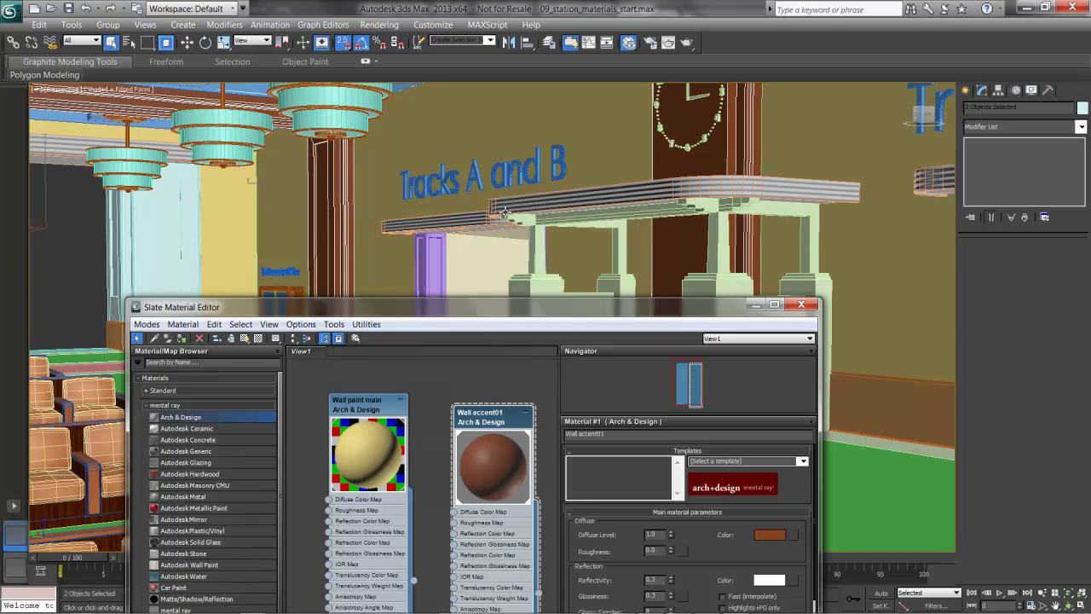
key(F4)
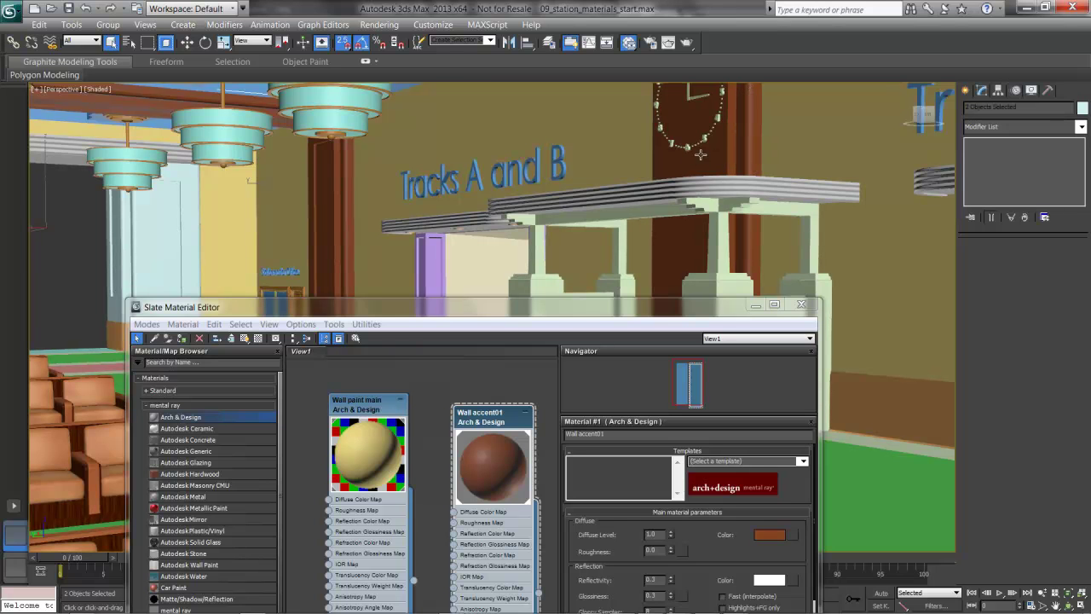
drag(695, 304, 717, 164)
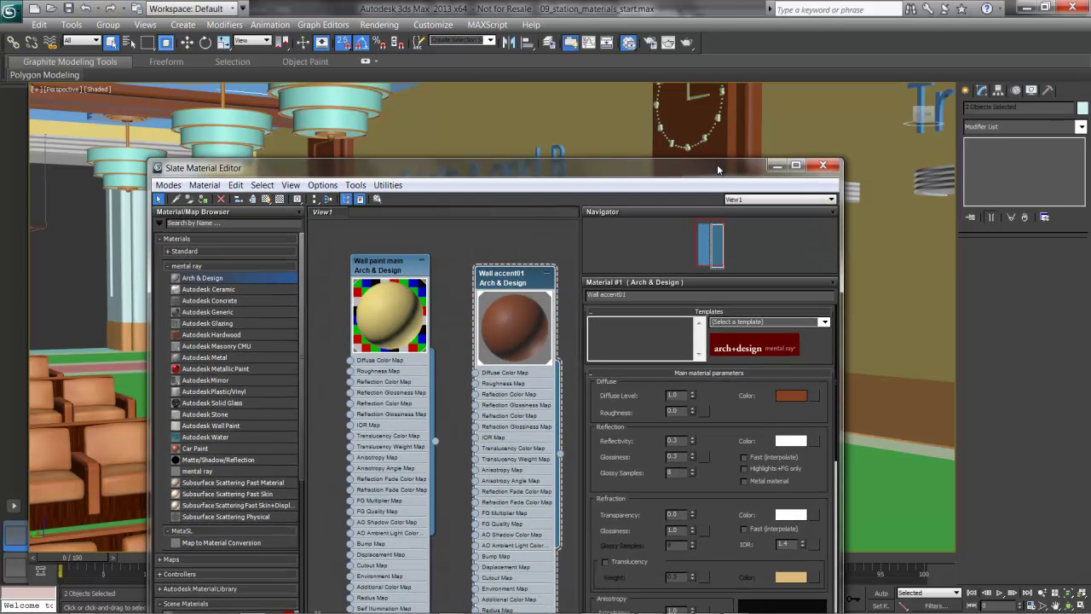